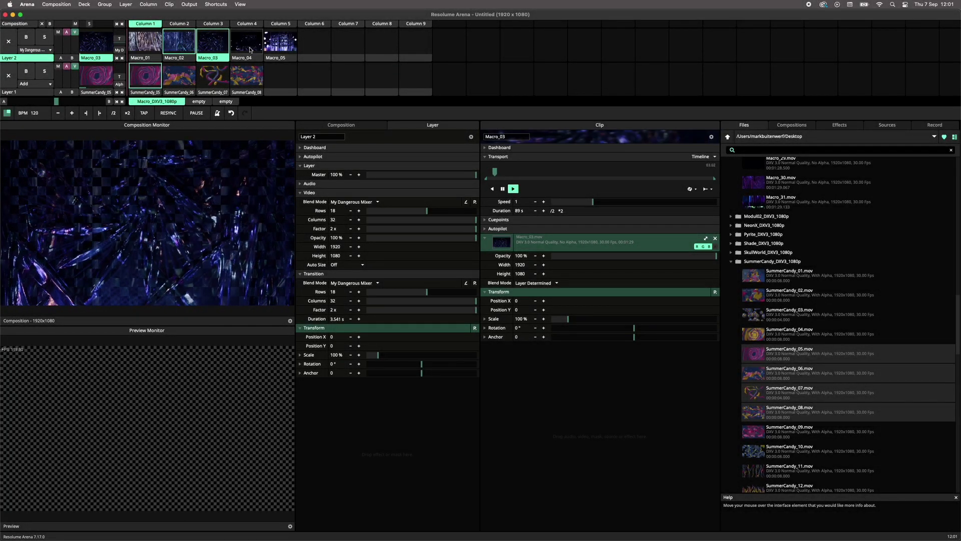
Step: Preview the mixer's transition in Resolume Arena by triggering the Macro_05 and Macro_01 clips on Layer 2
{"action": "left_click", "coordinate": [266, 51]}
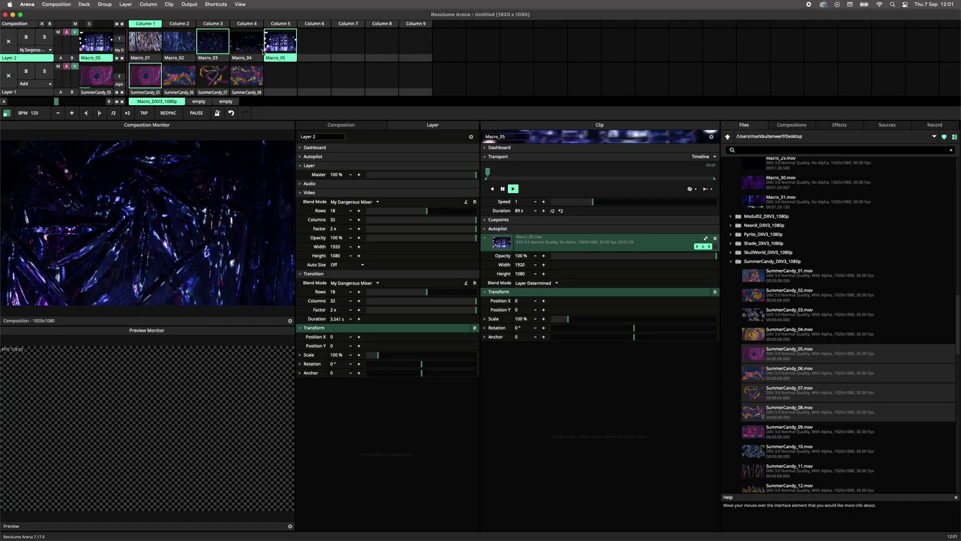
{"action": "left_click", "coordinate": [149, 50]}
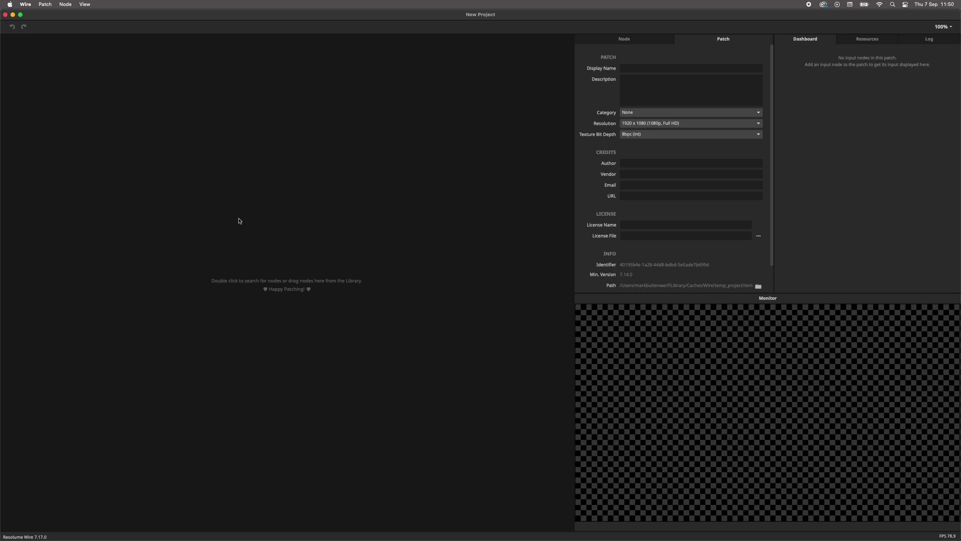
Step: In the new Resolume Wire project, add a Texture In node and place a duplicate of it directly below
{"action": "double_click", "coordinate": [221, 213]}
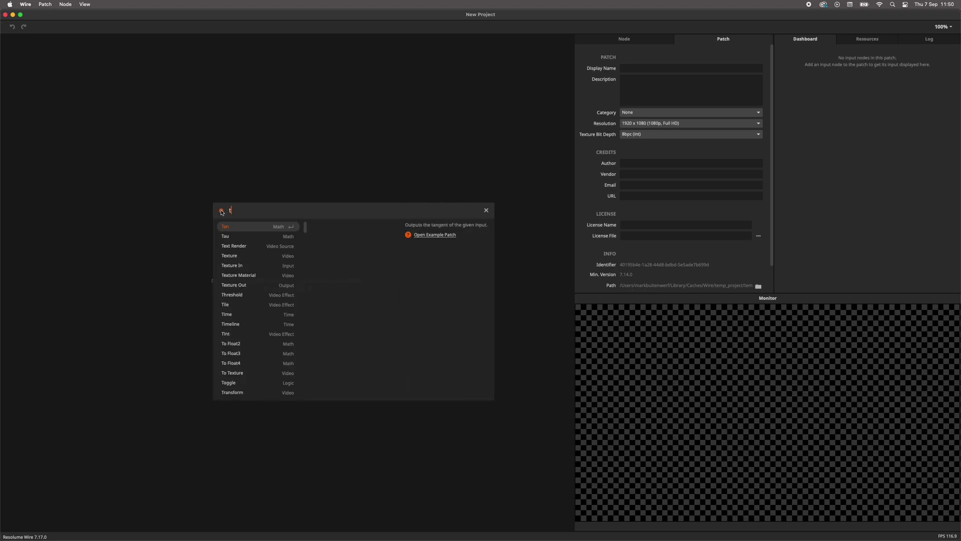
{"action": "type", "text": "text"}
{"action": "left_click", "coordinate": [260, 246]}
{"action": "left_click_drag", "start_coordinate": [250, 216], "coordinate": [249, 255]}
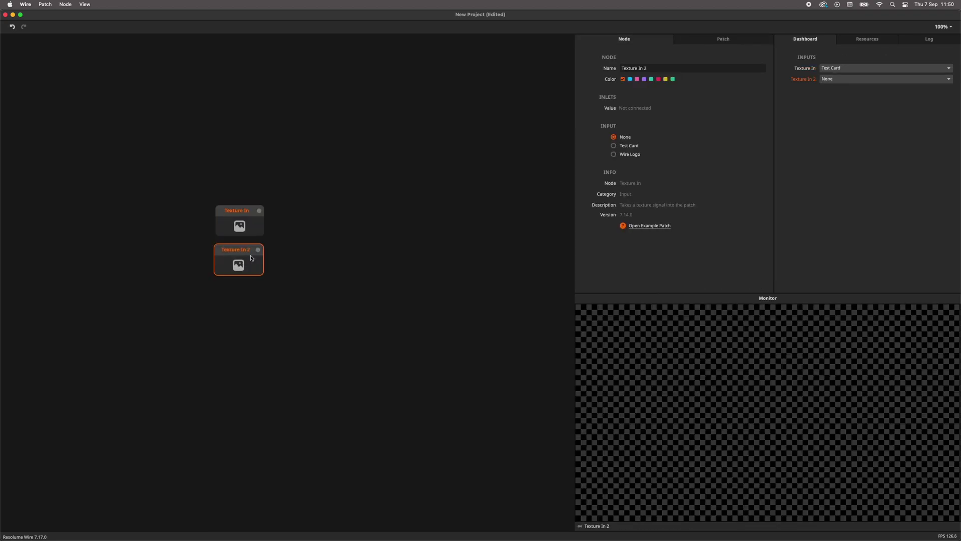
Step: Add a Video Mixer node and connect Texture In to Layer 2 and Texture In 2 to Layer 1
{"action": "double_click", "coordinate": [336, 217]}
{"action": "type", "text": "mix"}
{"action": "key", "text": "Return"}
{"action": "left_click_drag", "start_coordinate": [259, 214], "coordinate": [259, 211]}
{"action": "left_click_drag", "start_coordinate": [258, 249], "coordinate": [336, 243]}
Step: Add a Texture Out node connected to the Video Mixer's output
{"action": "left_click_drag", "start_coordinate": [386, 235], "coordinate": [419, 236]}
{"action": "left_click_drag", "start_coordinate": [350, 234], "coordinate": [328, 230]}
{"action": "left_click_drag", "start_coordinate": [376, 211], "coordinate": [421, 228]}
{"action": "type", "text": "text"}
{"action": "left_click", "coordinate": [414, 242]}
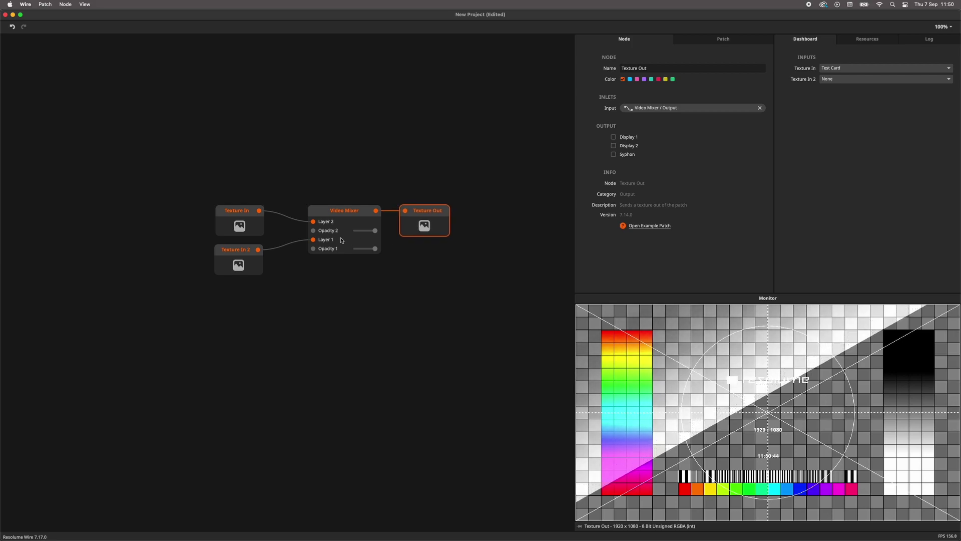
Step: Expose the Video Mixer's Opacity 2 inlet as an input placed below Texture In 2, and rename it Opacity
{"action": "right_click", "coordinate": [314, 233]}
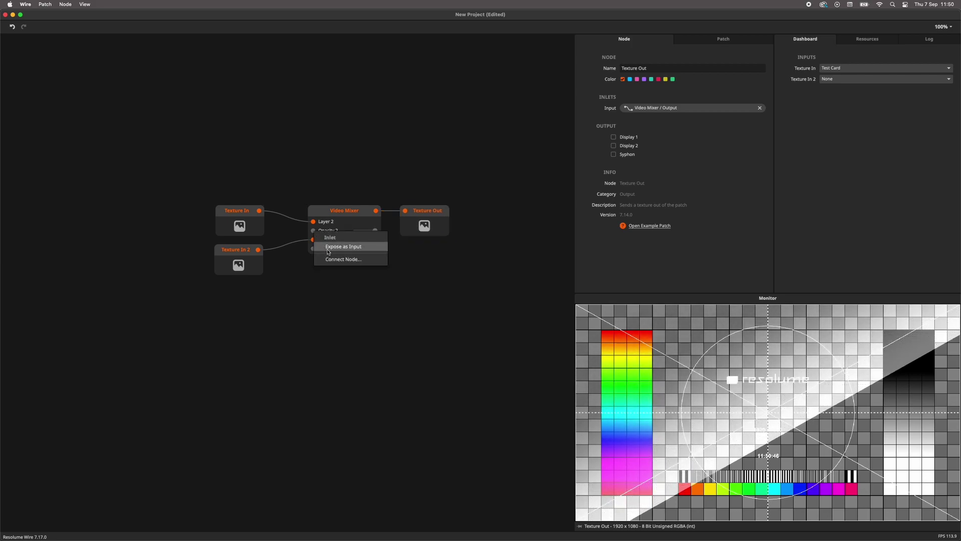
{"action": "left_click", "coordinate": [344, 246]}
{"action": "left_click_drag", "start_coordinate": [278, 211], "coordinate": [246, 293]}
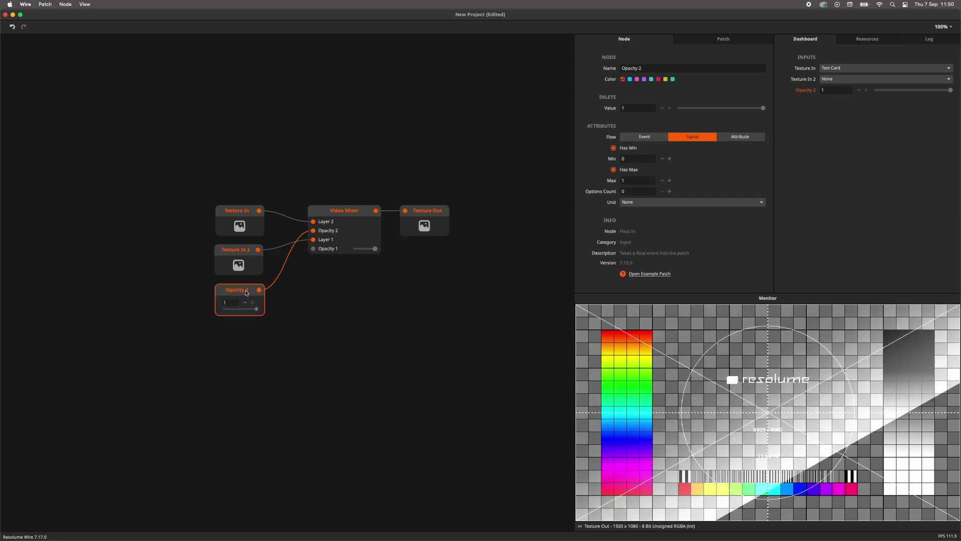
{"action": "double_click", "coordinate": [246, 293]}
{"action": "key", "text": "BackSpace"}
{"action": "key", "text": "BackSpace"}
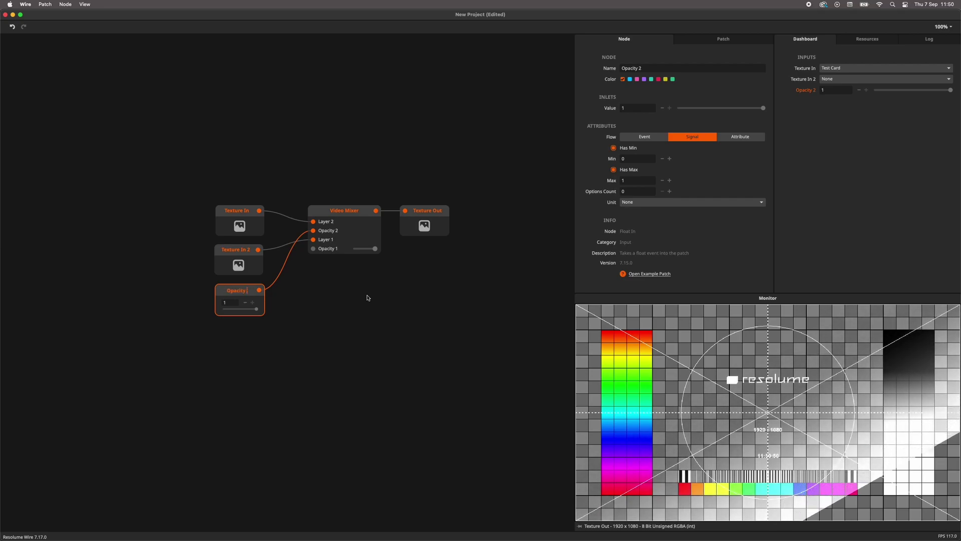
{"action": "key", "text": "Return"}
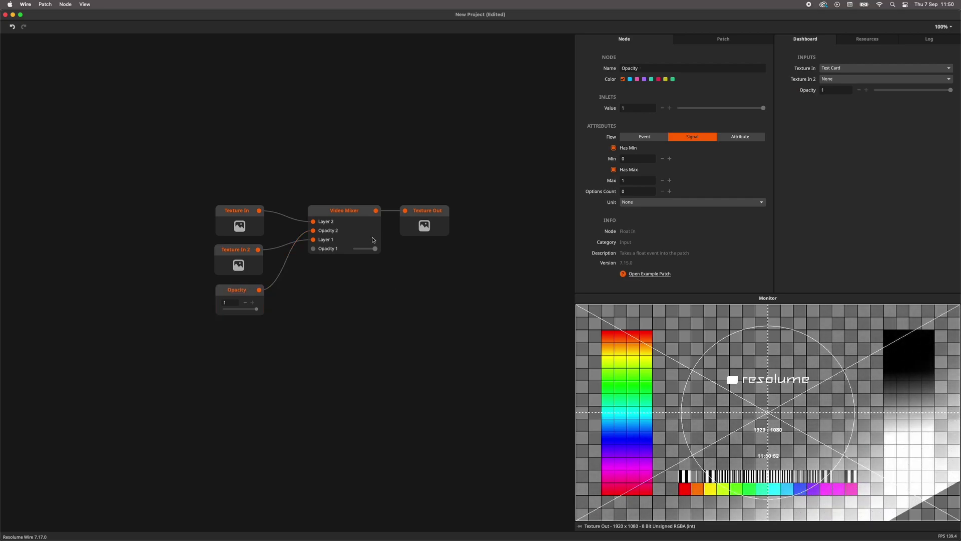
Step: Set the patch's category to Mixer and its display name to My Dangerous Mixer, saving it under the same name
{"action": "left_click", "coordinate": [424, 220]}
{"action": "left_click", "coordinate": [712, 40]}
{"action": "left_click", "coordinate": [490, 163]}
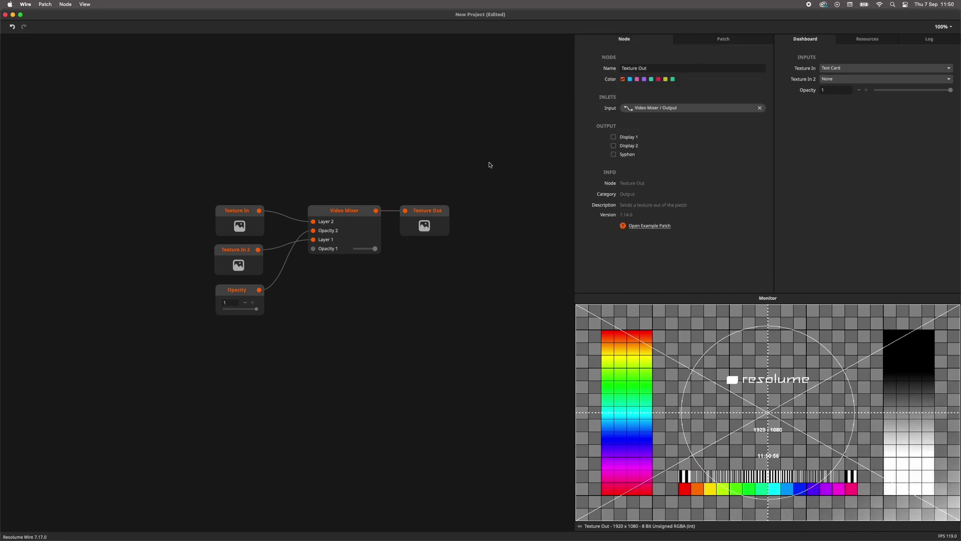
{"action": "left_click", "coordinate": [705, 40]}
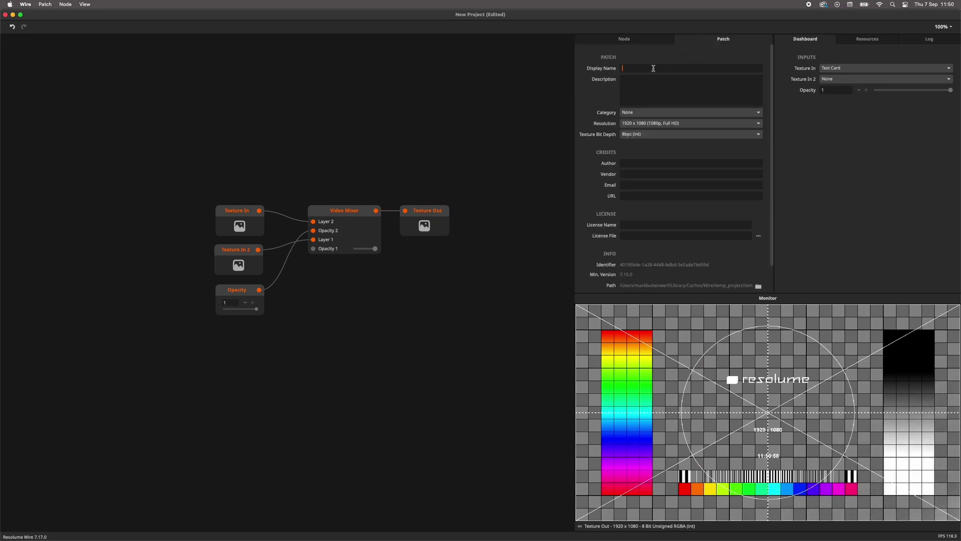
{"action": "left_click", "coordinate": [651, 112]}
{"action": "left_click", "coordinate": [645, 144]}
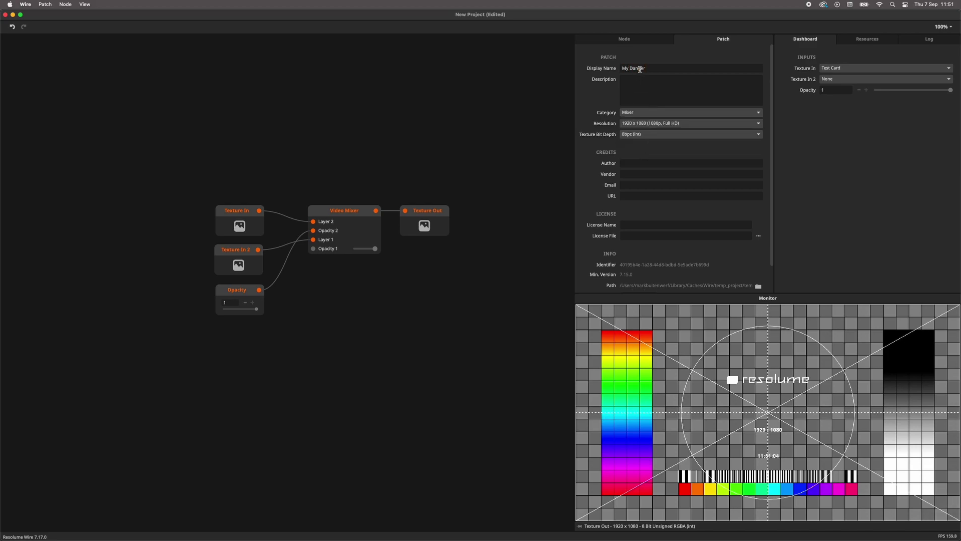
{"action": "key", "text": "super+s"}
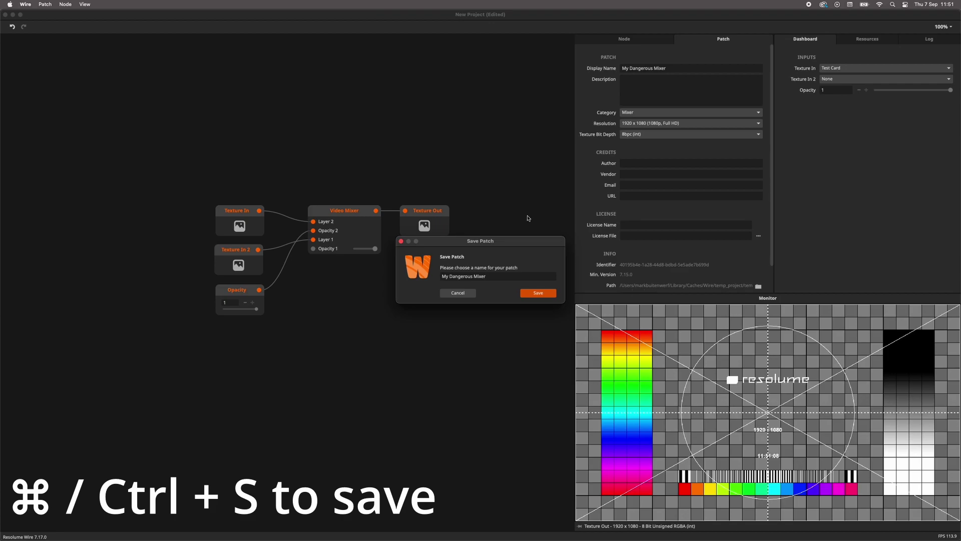
{"action": "left_click", "coordinate": [538, 292]}
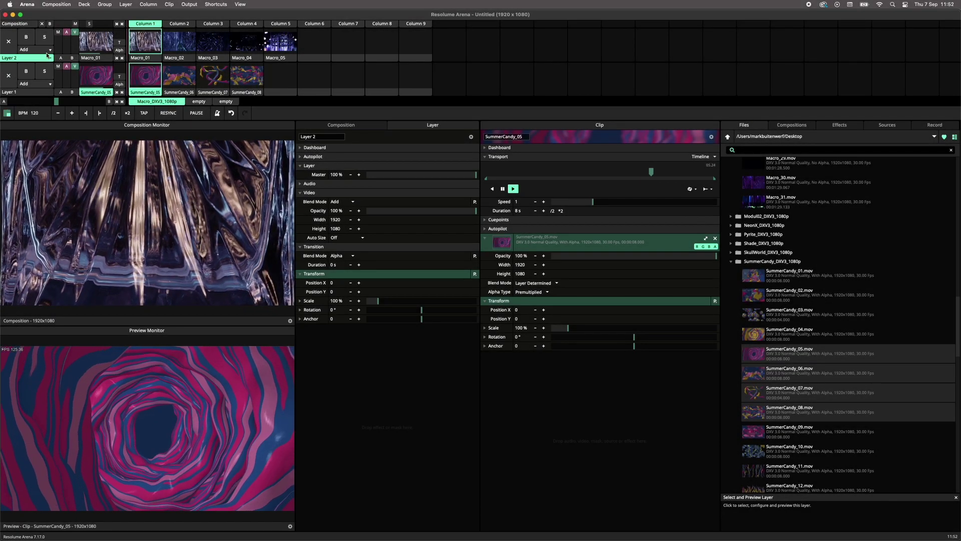
Step: Switch to Resolume Arena and set Layer 2's blend mode to the Wire mixer My Dangerous Mixer
{"action": "left_click", "coordinate": [46, 52]}
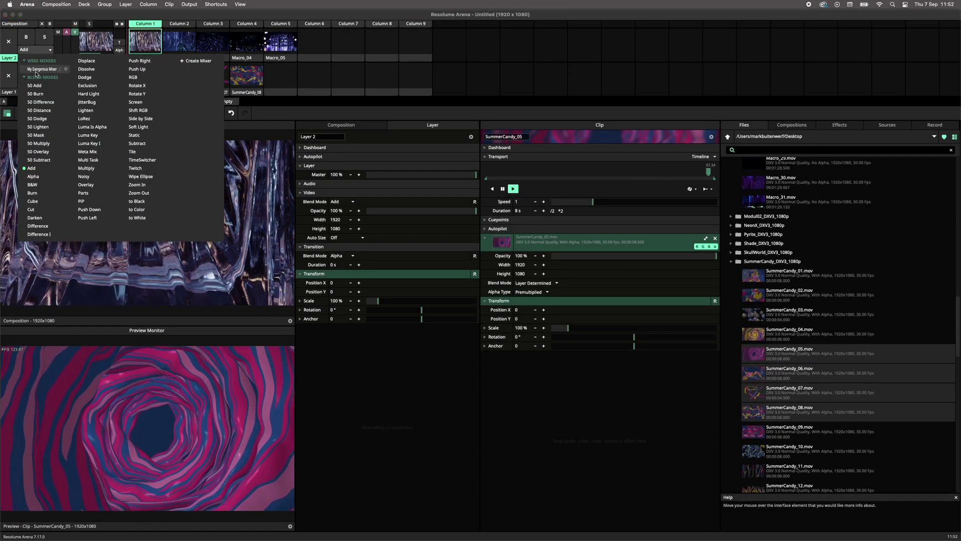
{"action": "left_click", "coordinate": [42, 69]}
{"action": "left_click_drag", "start_coordinate": [75, 33], "coordinate": [111, 49]}
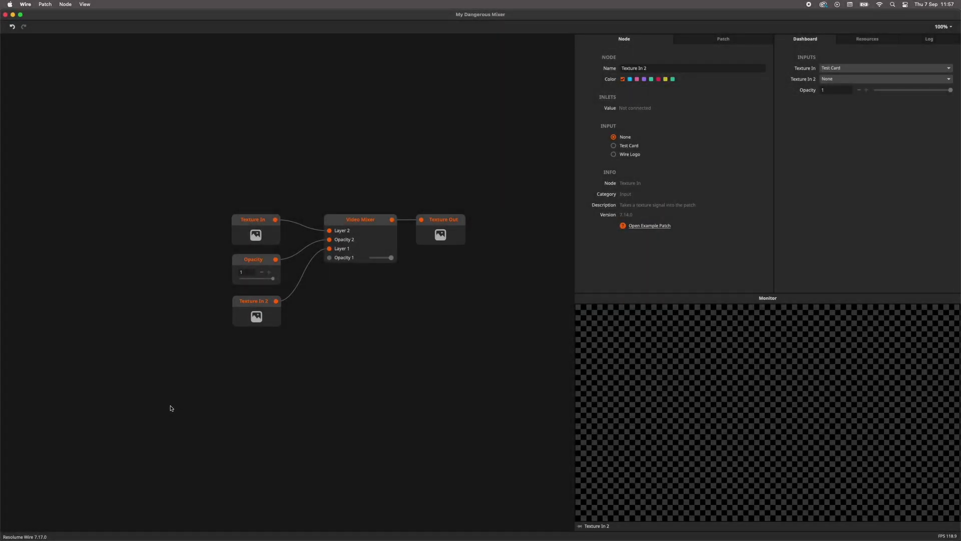
Step: Return to the My Dangerous Mixer patch in Wire and add a Checkerboard node below the existing nodes
{"action": "double_click", "coordinate": [170, 408]}
{"action": "type", "text": "che"}
{"action": "key", "text": "Return"}
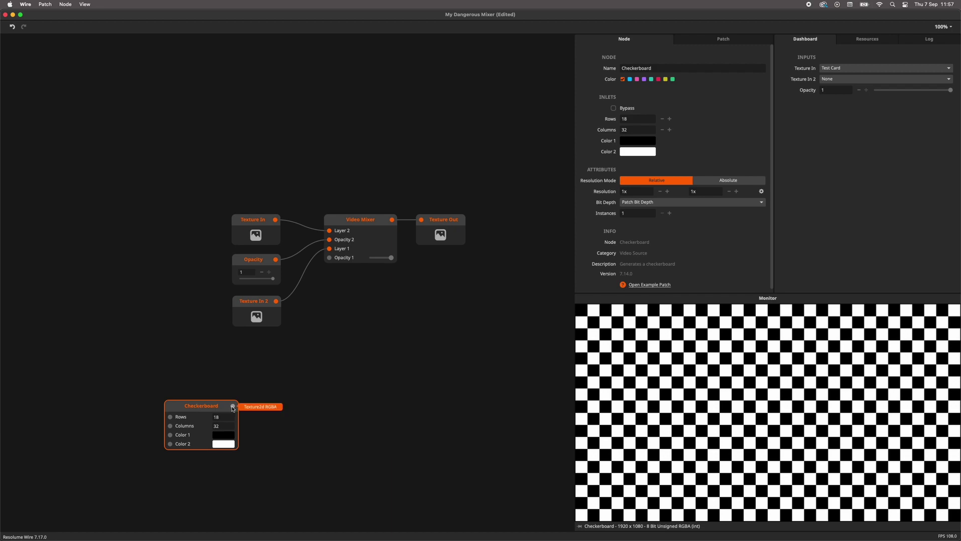
Step: Spread out the Texture In, Opacity, Texture In 2 and Checkerboard nodes to make room before the Video Mixer
{"action": "left_click_drag", "start_coordinate": [309, 431], "coordinate": [323, 403]}
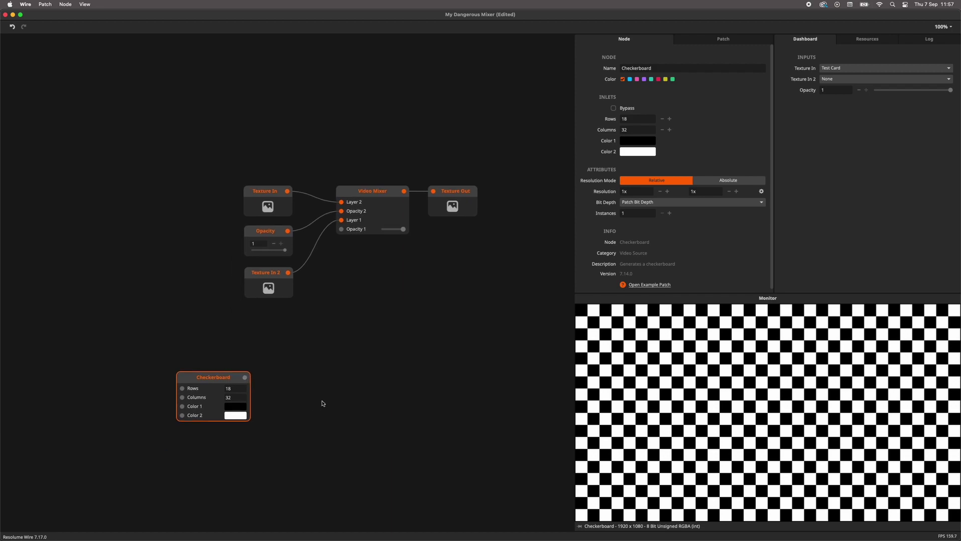
{"action": "left_click_drag", "start_coordinate": [256, 326], "coordinate": [308, 337]}
{"action": "left_click_drag", "start_coordinate": [249, 275], "coordinate": [330, 310]}
{"action": "left_click_drag", "start_coordinate": [333, 237], "coordinate": [266, 217]}
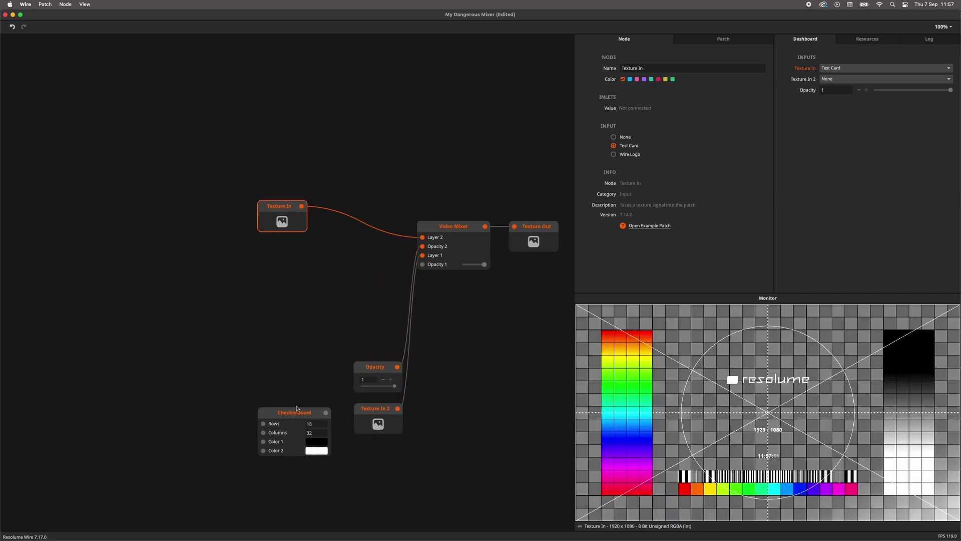
{"action": "left_click_drag", "start_coordinate": [297, 409], "coordinate": [181, 334]}
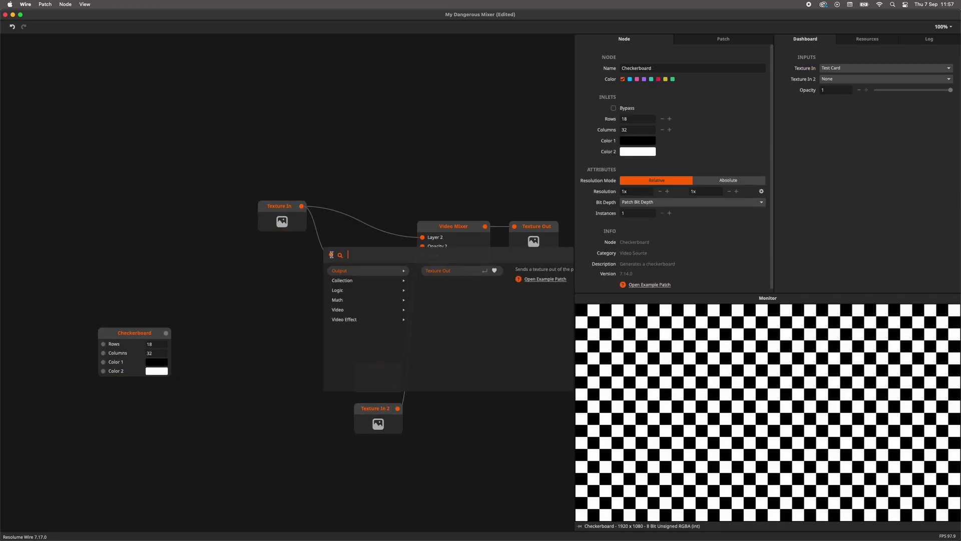
Step: Add a Mask node fed by Texture In and connect the Checkerboard output to its Mask inlet
{"action": "type", "text": "mask"}
{"action": "key", "text": "Return"}
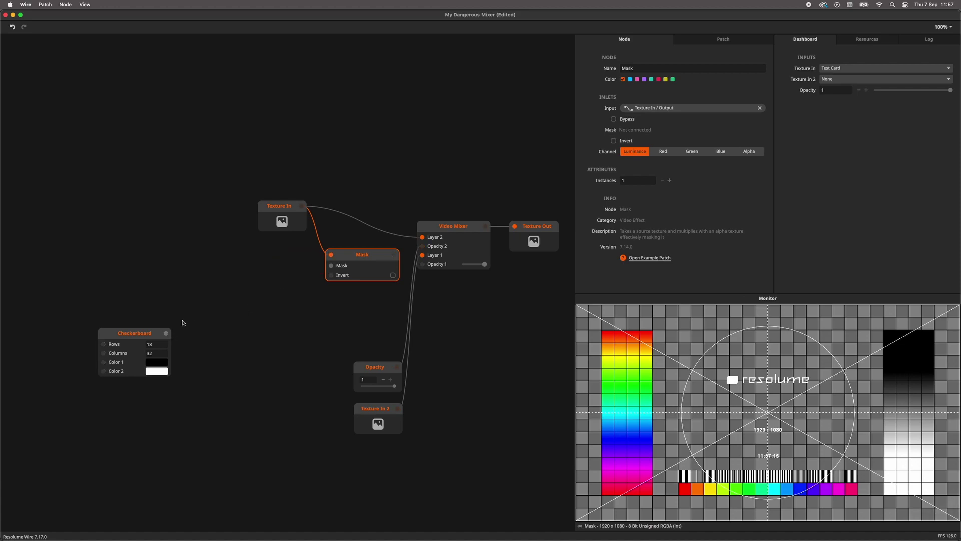
{"action": "left_click_drag", "start_coordinate": [321, 267], "coordinate": [349, 258]}
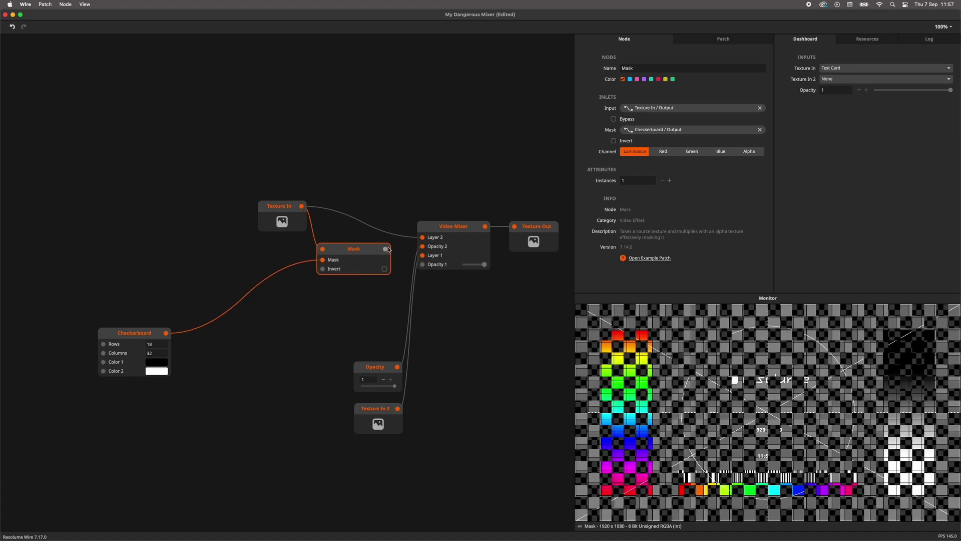
Step: Route the Mask output into the Video Mixer's Layer 2 and line up Texture In, Mask and Checkerboard closely together
{"action": "left_click_drag", "start_coordinate": [271, 208], "coordinate": [135, 245]}
{"action": "left_click_drag", "start_coordinate": [351, 256], "coordinate": [250, 249]}
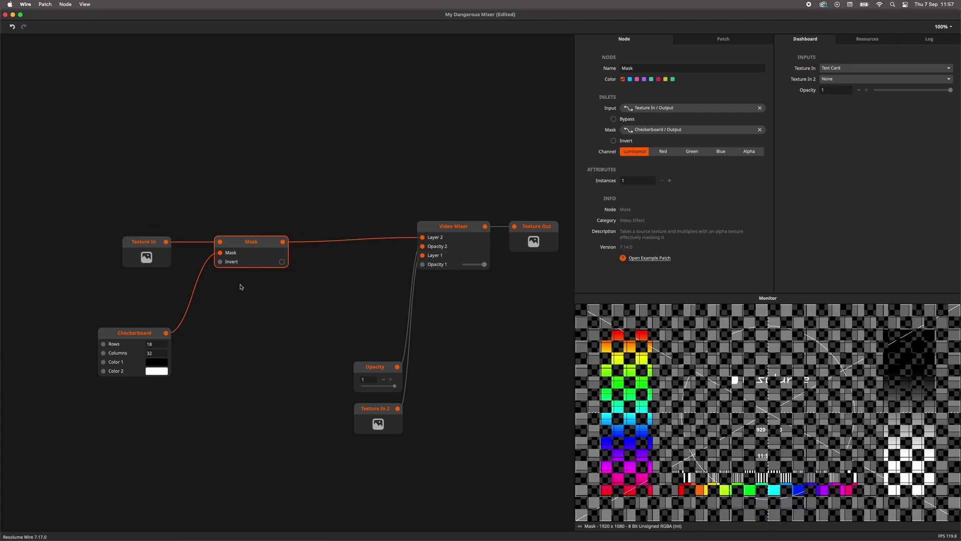
{"action": "left_click", "coordinate": [241, 283]}
{"action": "left_click_drag", "start_coordinate": [136, 340], "coordinate": [139, 295]}
Step: Compare the Checkerboard pattern with the Mask node's output in the monitor
{"action": "left_click", "coordinate": [240, 261]}
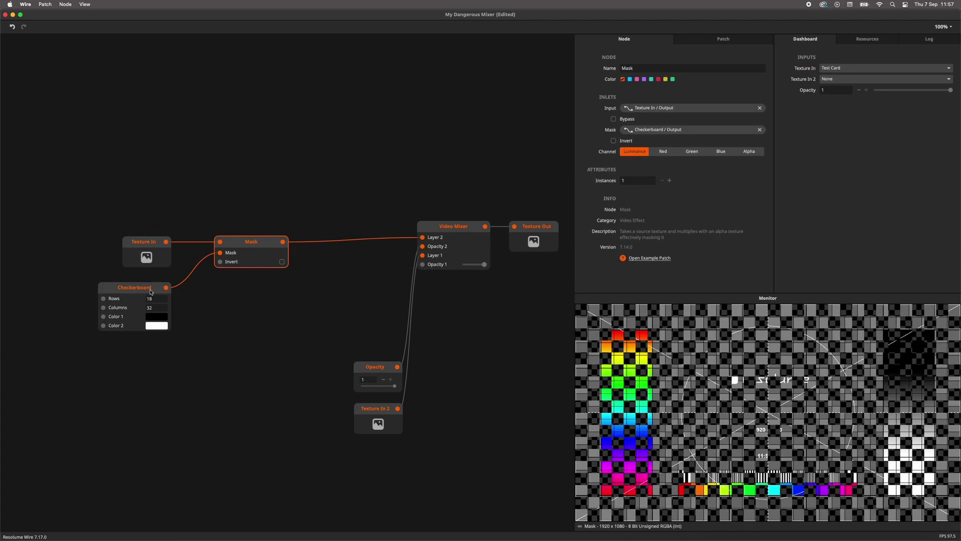
{"action": "left_click", "coordinate": [139, 296]}
{"action": "left_click", "coordinate": [259, 261]}
{"action": "left_click", "coordinate": [138, 296]}
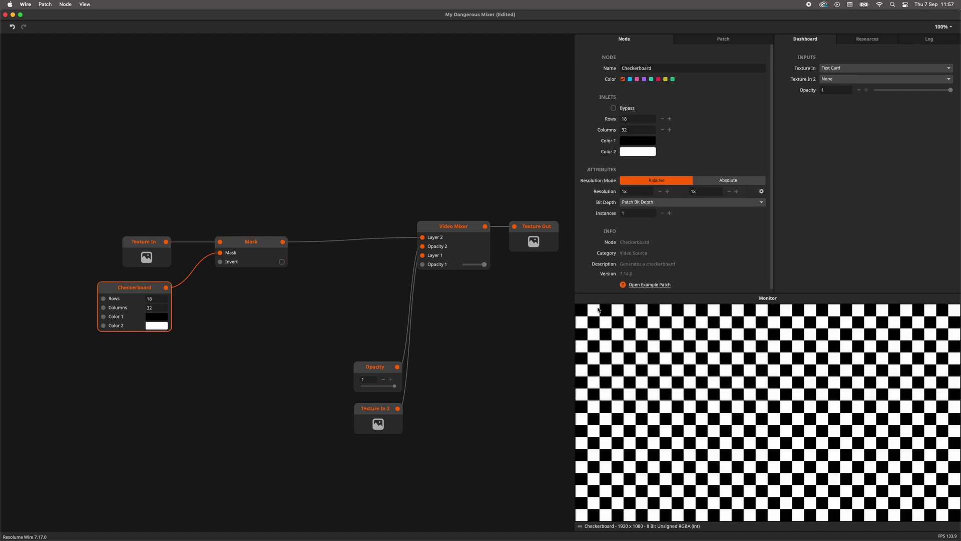
{"action": "left_click", "coordinate": [269, 258]}
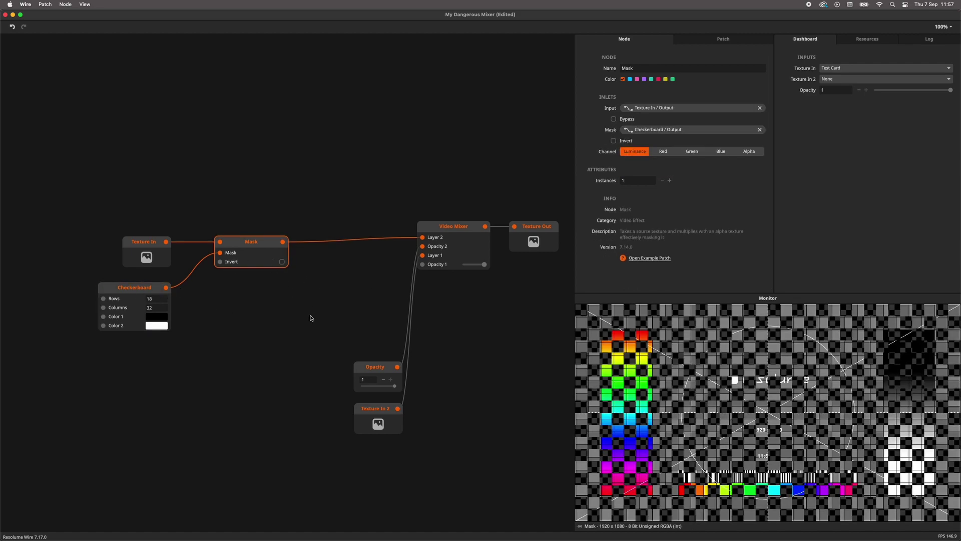
{"action": "left_click", "coordinate": [141, 292]}
{"action": "left_click", "coordinate": [246, 256]}
{"action": "left_click", "coordinate": [150, 293]}
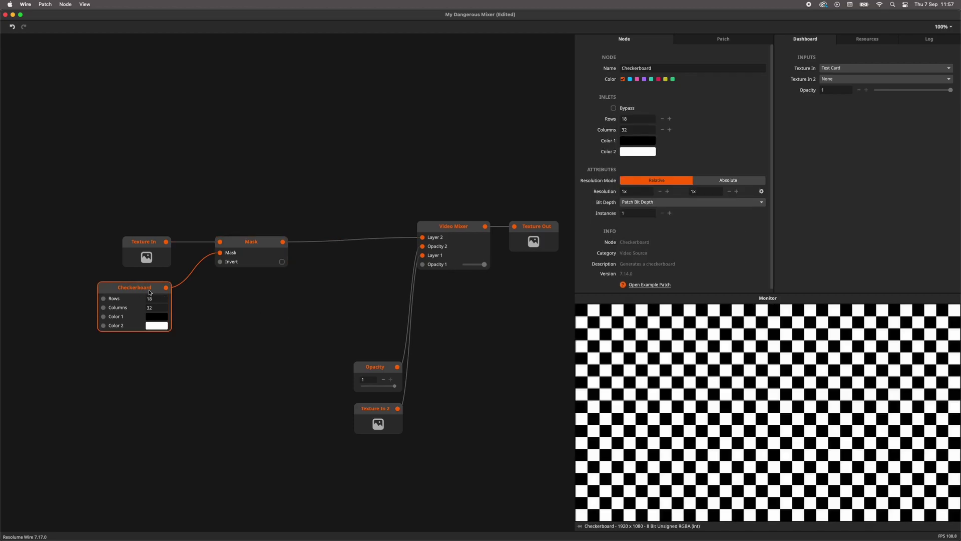
{"action": "left_click", "coordinate": [238, 257]}
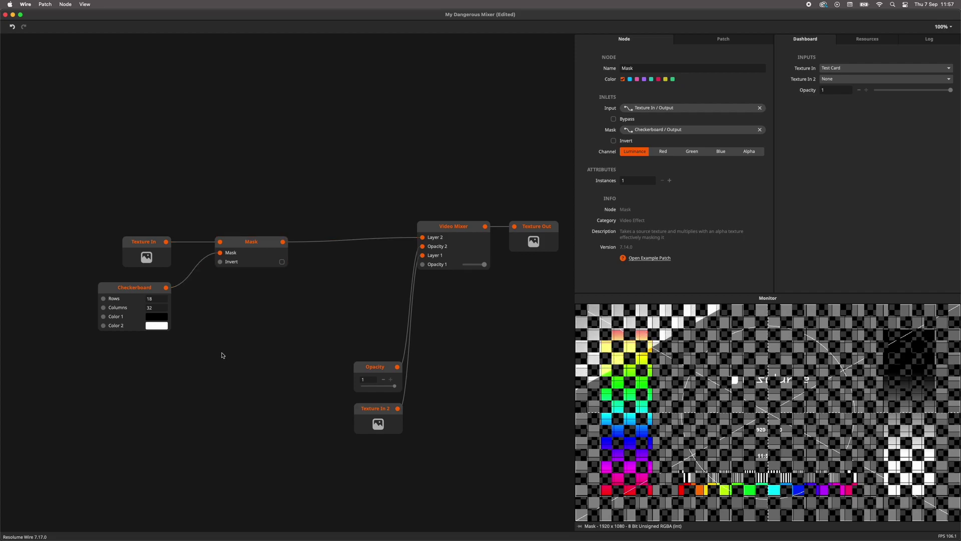
Step: Disconnect the Opacity input from the Video Mixer's Opacity 2 inlet and move it below the Checkerboard node
{"action": "left_click_drag", "start_coordinate": [222, 353], "coordinate": [222, 354]}
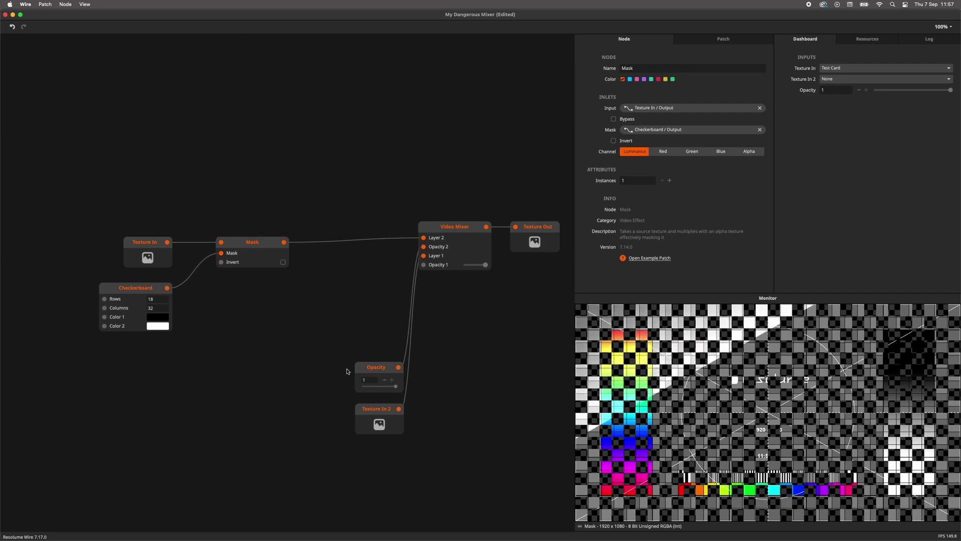
{"action": "left_click_drag", "start_coordinate": [358, 370], "coordinate": [219, 363]}
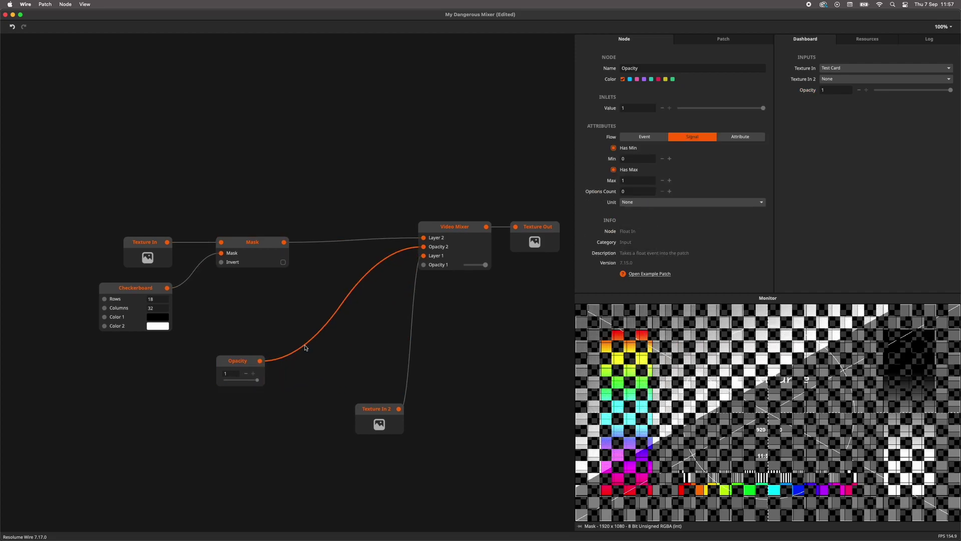
{"action": "key", "text": "Delete"}
{"action": "left_click_drag", "start_coordinate": [305, 348], "coordinate": [337, 343]}
{"action": "left_click_drag", "start_coordinate": [268, 355], "coordinate": [199, 358]}
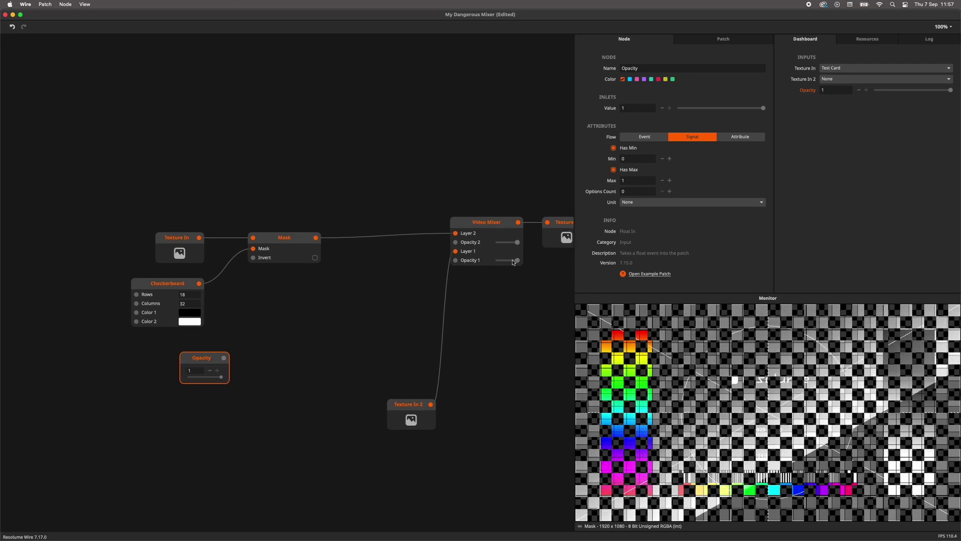
Step: Move the Texture In, Mask and Checkerboard nodes together farther away from the Video Mixer
{"action": "left_click_drag", "start_coordinate": [314, 324], "coordinate": [381, 329]}
{"action": "left_click_drag", "start_coordinate": [387, 222], "coordinate": [193, 307]}
{"action": "left_click_drag", "start_coordinate": [322, 251], "coordinate": [258, 233]}
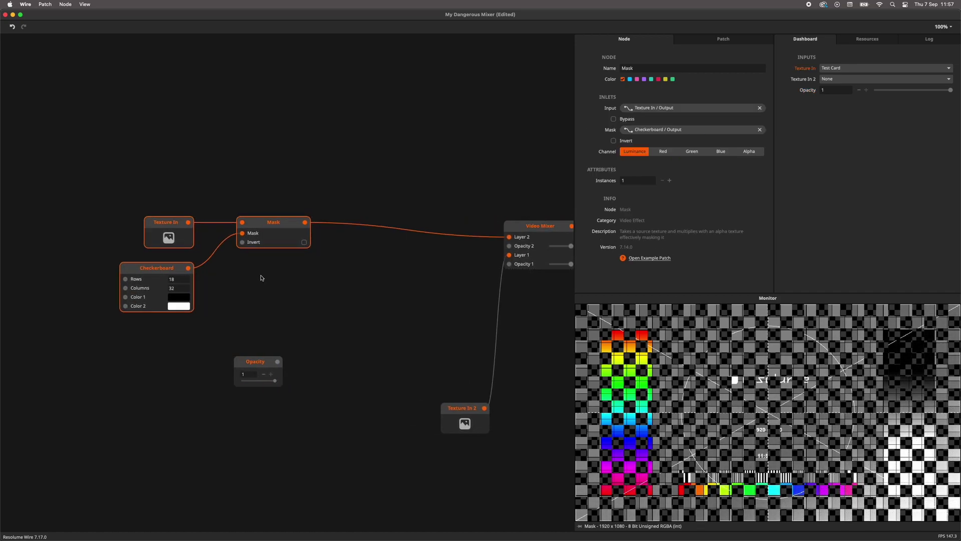
Step: Connect the Opacity input to the Checkerboard's Color 2 inlet, place it beside that node, and set Opacity to 0
{"action": "scroll", "coordinate": [350, 294], "scroll_direction": "left", "scroll_amount": 3}
{"action": "left_click", "coordinate": [306, 362]}
{"action": "left_click_drag", "start_coordinate": [327, 366], "coordinate": [209, 359]}
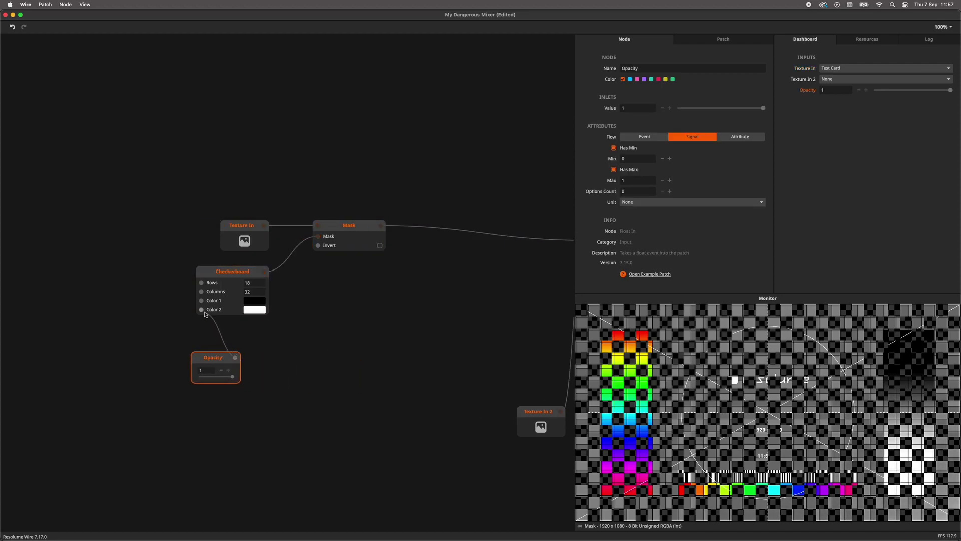
{"action": "left_click_drag", "start_coordinate": [220, 368], "coordinate": [115, 318]}
{"action": "left_click", "coordinate": [328, 243]}
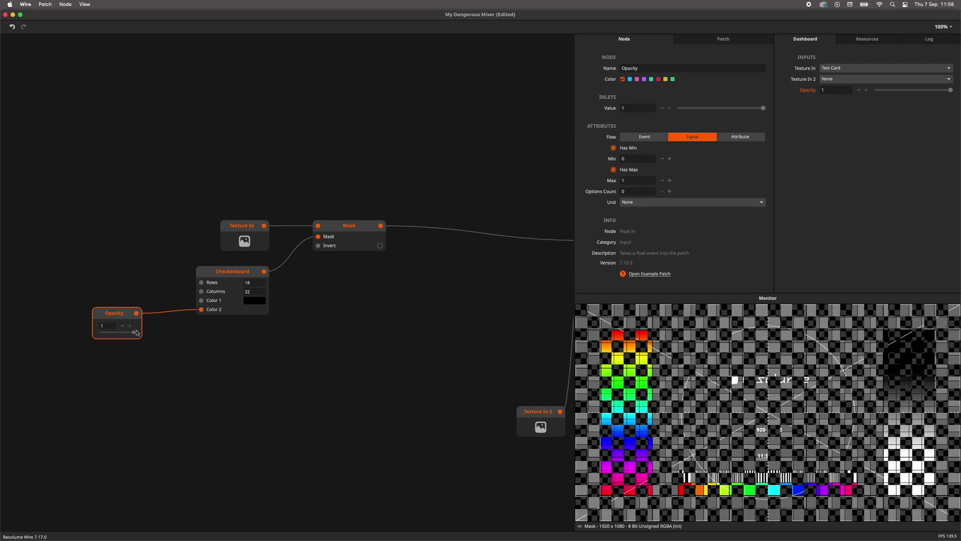
{"action": "left_click_drag", "start_coordinate": [135, 334], "coordinate": [57, 335]}
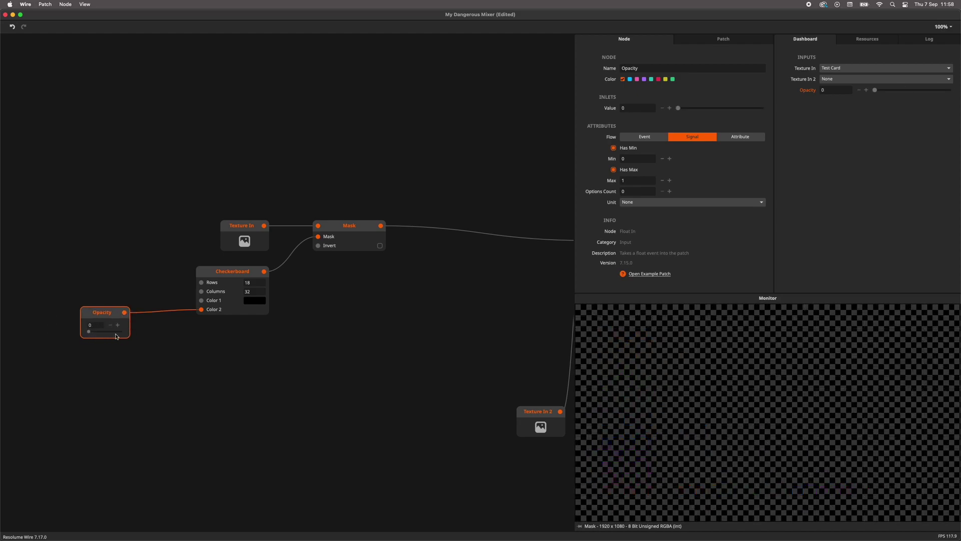
Step: Vary the Opacity input, ending at 1, and check the value reaching the Checkerboard's Color 2 inlet
{"action": "left_click_drag", "start_coordinate": [116, 337], "coordinate": [135, 333]}
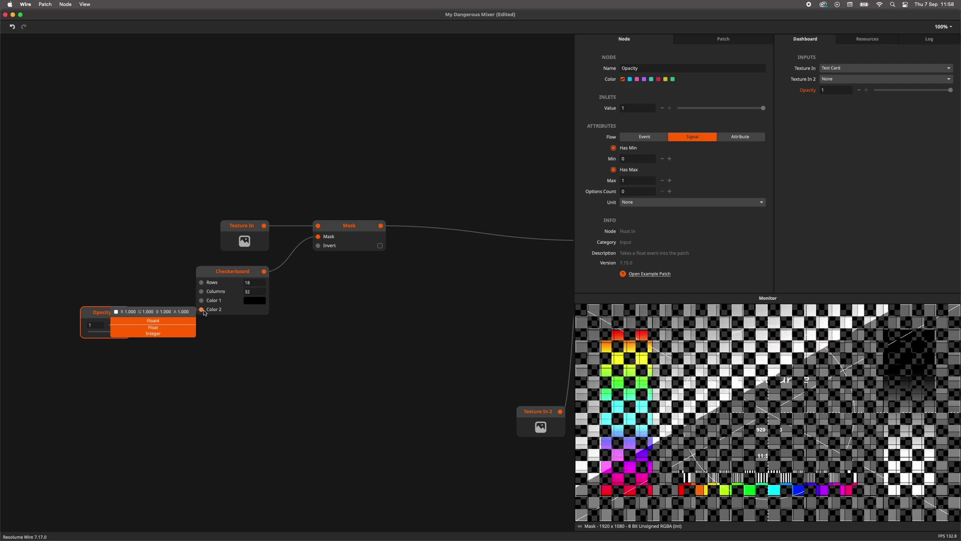
{"action": "left_click", "coordinate": [127, 331]}
{"action": "left_click", "coordinate": [95, 330]}
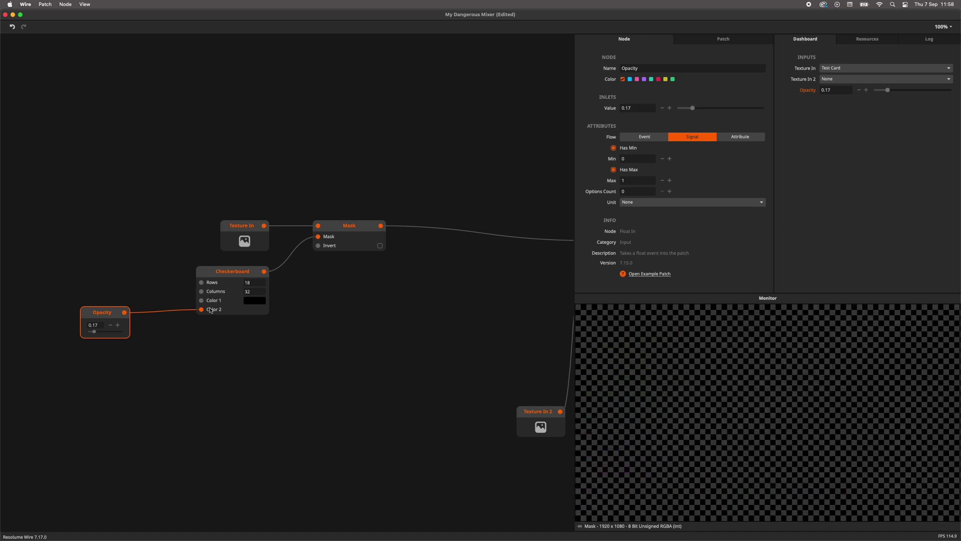
{"action": "mouse_move", "coordinate": [205, 312]}
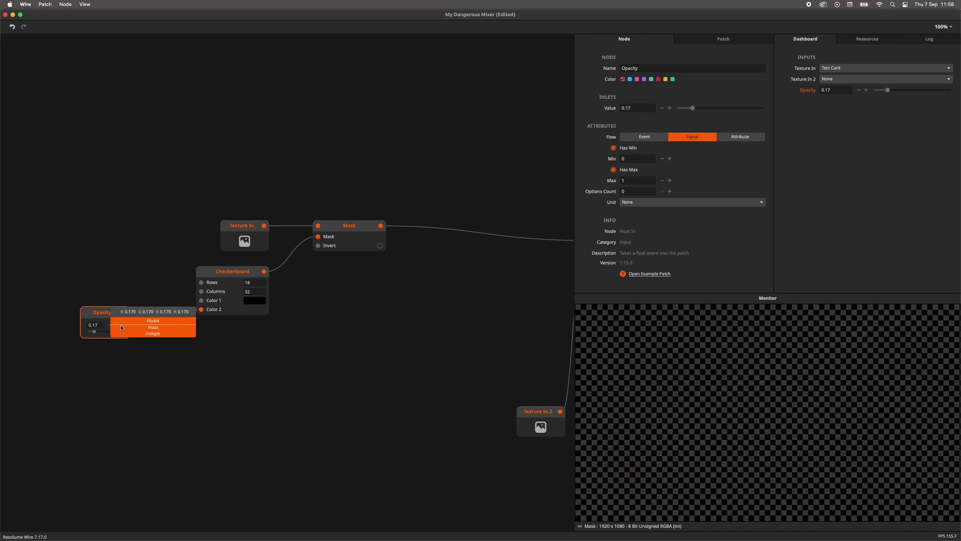
{"action": "left_click_drag", "start_coordinate": [94, 331], "coordinate": [123, 332]}
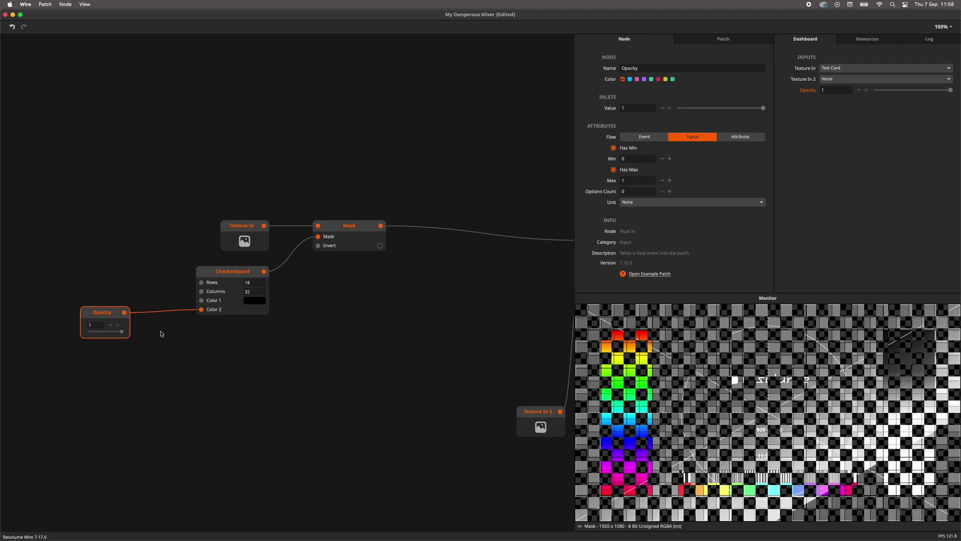
{"action": "left_click", "coordinate": [200, 321]}
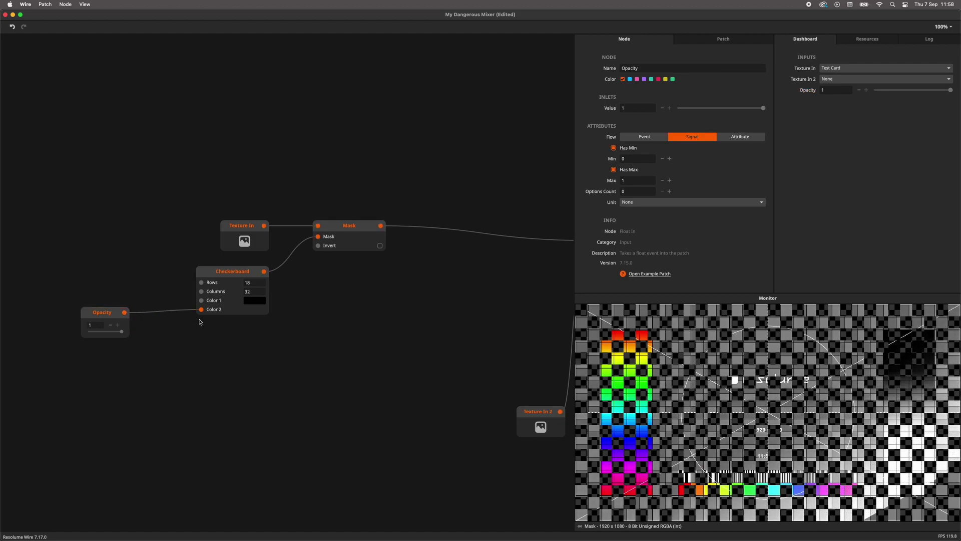
{"action": "mouse_move", "coordinate": [204, 315]}
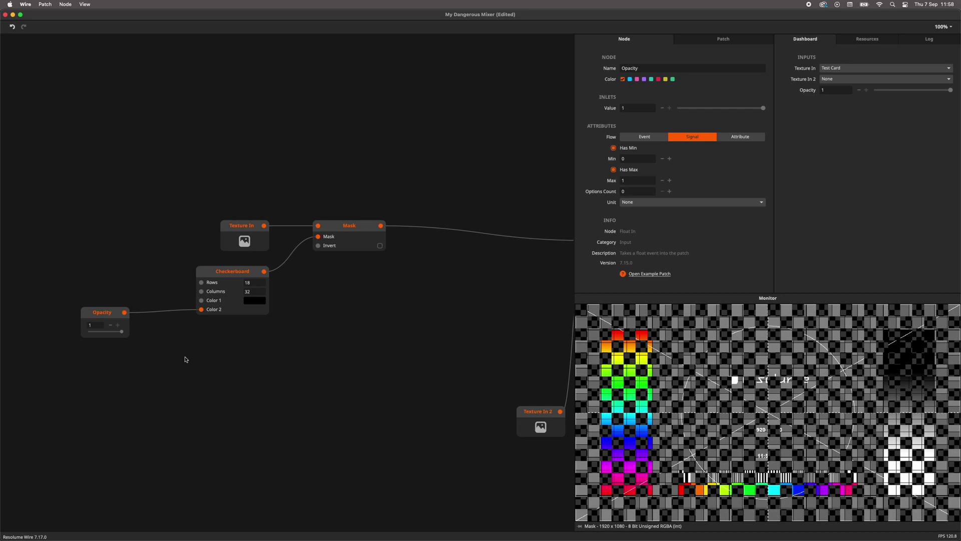
Step: Move the Opacity node closer to the Checkerboard and preview the Checkerboard and Mask outputs while testing the opacity
{"action": "left_click_drag", "start_coordinate": [107, 316], "coordinate": [185, 340]}
{"action": "left_click", "coordinate": [229, 287]}
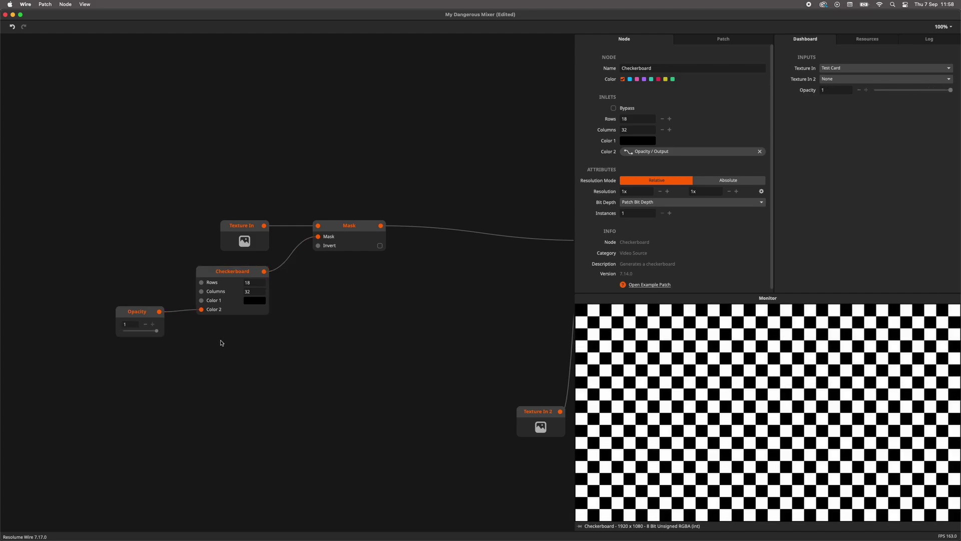
{"action": "scroll", "coordinate": [311, 335], "scroll_direction": "right", "scroll_amount": 2}
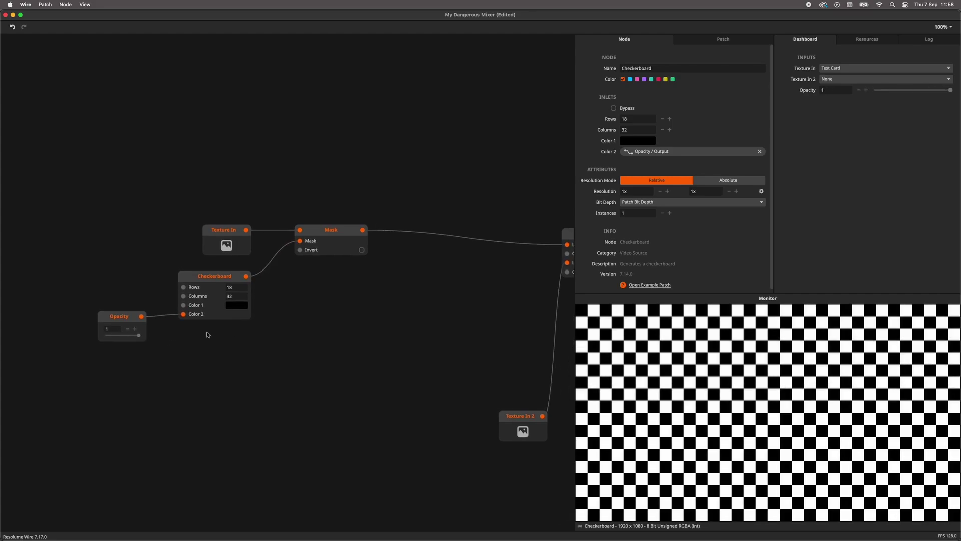
{"action": "mouse_move", "coordinate": [139, 337]}
{"action": "left_mouse_down"}
{"action": "mouse_move", "coordinate": [109, 340]}
{"action": "mouse_move", "coordinate": [151, 341]}
{"action": "left_mouse_up"}
{"action": "left_click", "coordinate": [326, 241]}
{"action": "scroll", "coordinate": [276, 343], "scroll_direction": "right", "scroll_amount": 5}
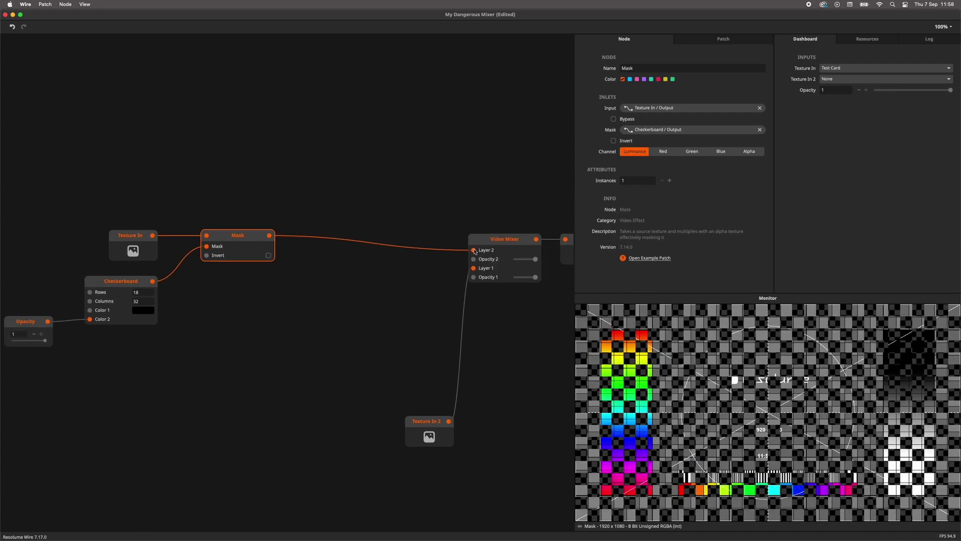
Step: Set the Texture In 2 node's input to Wire Logo and show the Video Mixer's output in the monitor
{"action": "left_click", "coordinate": [493, 242]}
{"action": "left_click", "coordinate": [427, 422]}
{"action": "left_click", "coordinate": [615, 154]}
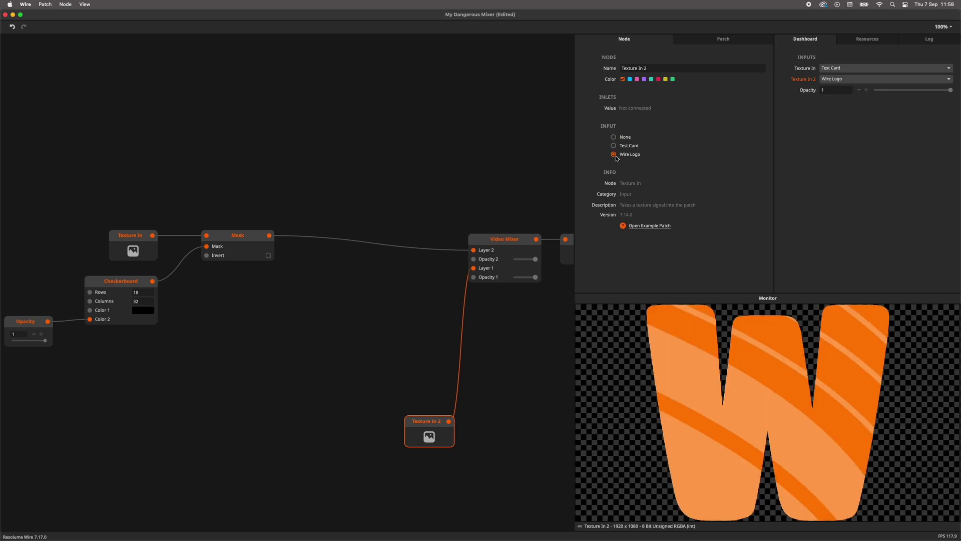
{"action": "left_click", "coordinate": [511, 239]}
Step: Try feeding the Opacity input into the Checkerboard's Color 1 inlet as well, test the opacity, and remove that connection
{"action": "scroll", "coordinate": [168, 333], "scroll_direction": "left", "scroll_amount": 3}
{"action": "left_click_drag", "start_coordinate": [63, 334], "coordinate": [82, 343]}
{"action": "left_click_drag", "start_coordinate": [182, 348], "coordinate": [255, 354]}
{"action": "scroll", "coordinate": [249, 358], "scroll_direction": "up", "scroll_amount": 1}
{"action": "left_click_drag", "start_coordinate": [168, 325], "coordinate": [229, 305]}
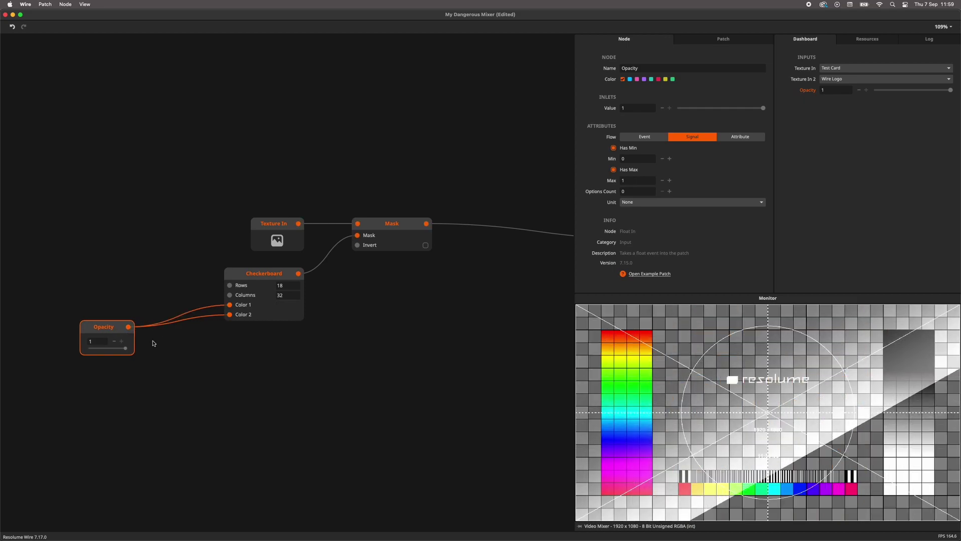
{"action": "left_click_drag", "start_coordinate": [125, 348], "coordinate": [145, 352]}
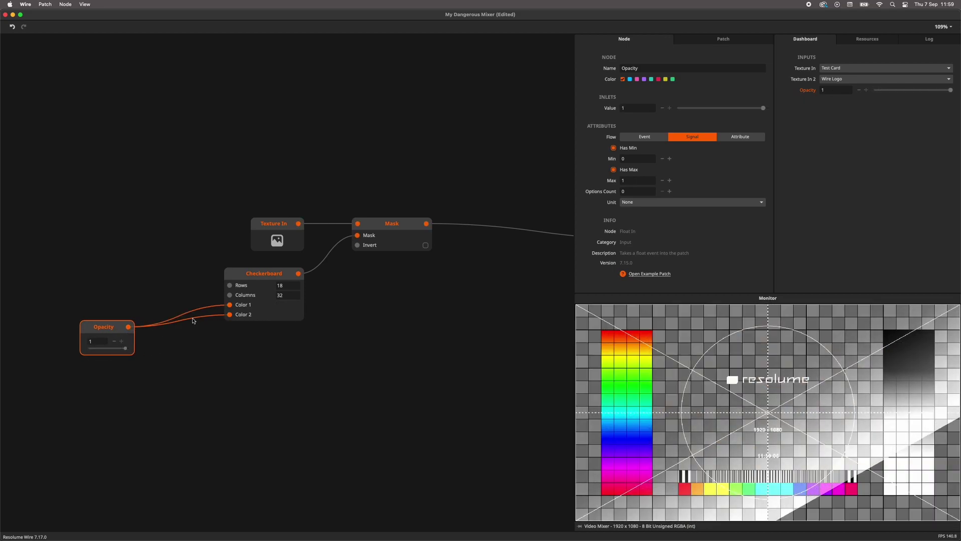
{"action": "left_click", "coordinate": [196, 312]}
{"action": "key", "text": "Delete"}
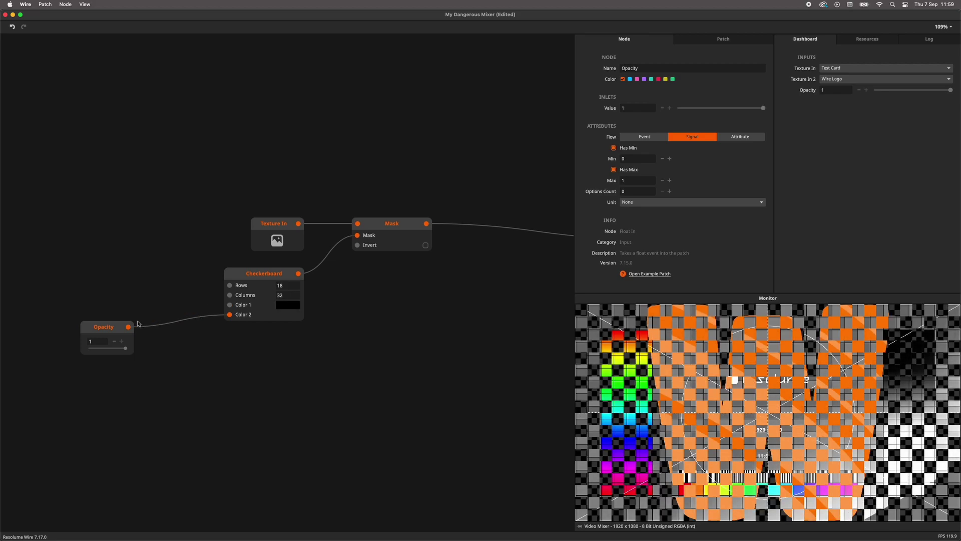
Step: Add a Multiply node fed by the Opacity output and set its Right value to 1.5
{"action": "left_click_drag", "start_coordinate": [208, 310], "coordinate": [145, 302]}
{"action": "type", "text": "mu"}
{"action": "key", "text": "Return"}
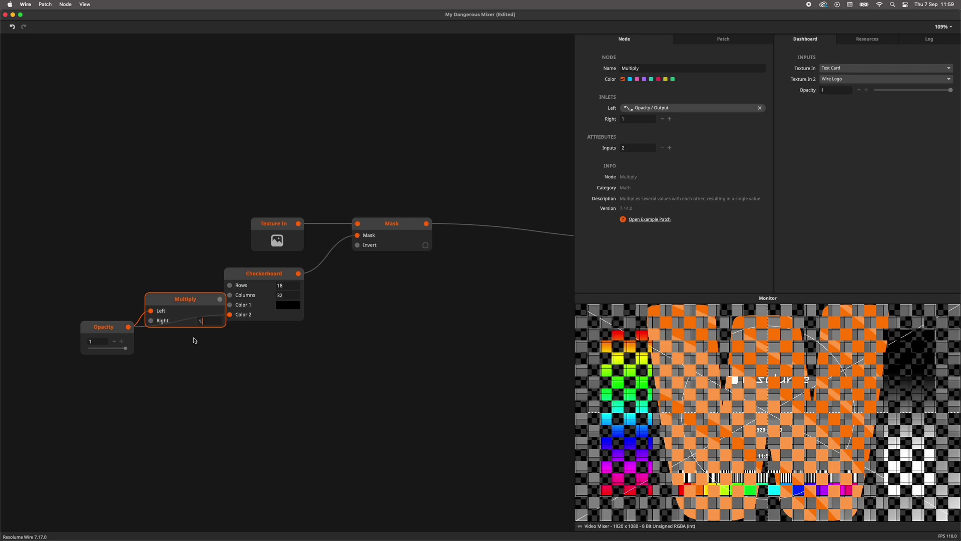
Step: Move Opacity and Multiply away from the Checkerboard, connect Multiply's output to Color 1, and place Multiply above the Opacity connection
{"action": "left_click_drag", "start_coordinate": [100, 374], "coordinate": [130, 298]}
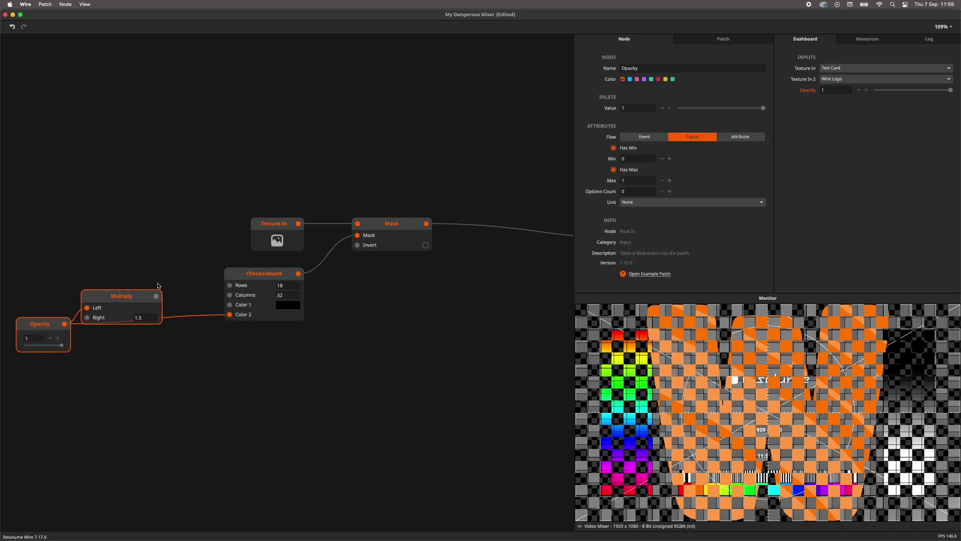
{"action": "left_click", "coordinate": [157, 284]}
{"action": "left_click_drag", "start_coordinate": [234, 308], "coordinate": [230, 305]}
{"action": "left_click_drag", "start_coordinate": [122, 312], "coordinate": [133, 289]}
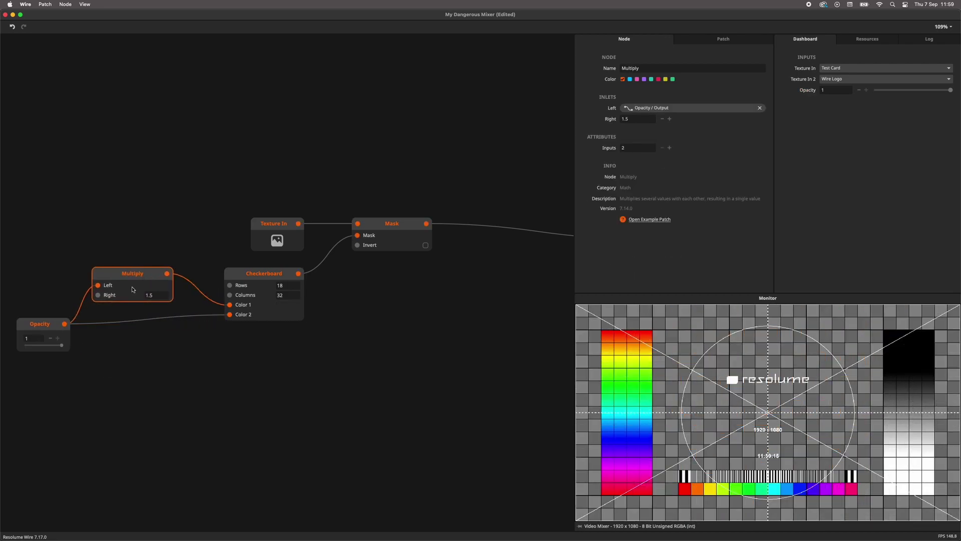
Step: Vary the Opacity down to 0 and compare the Mask and Video Mixer outputs in the monitor
{"action": "mouse_move", "coordinate": [58, 350]}
{"action": "left_mouse_down"}
{"action": "mouse_move", "coordinate": [11, 350]}
{"action": "mouse_move", "coordinate": [73, 352]}
{"action": "left_mouse_up"}
{"action": "left_click_drag", "start_coordinate": [146, 363], "coordinate": [226, 367]}
{"action": "left_click_drag", "start_coordinate": [140, 352], "coordinate": [103, 351]}
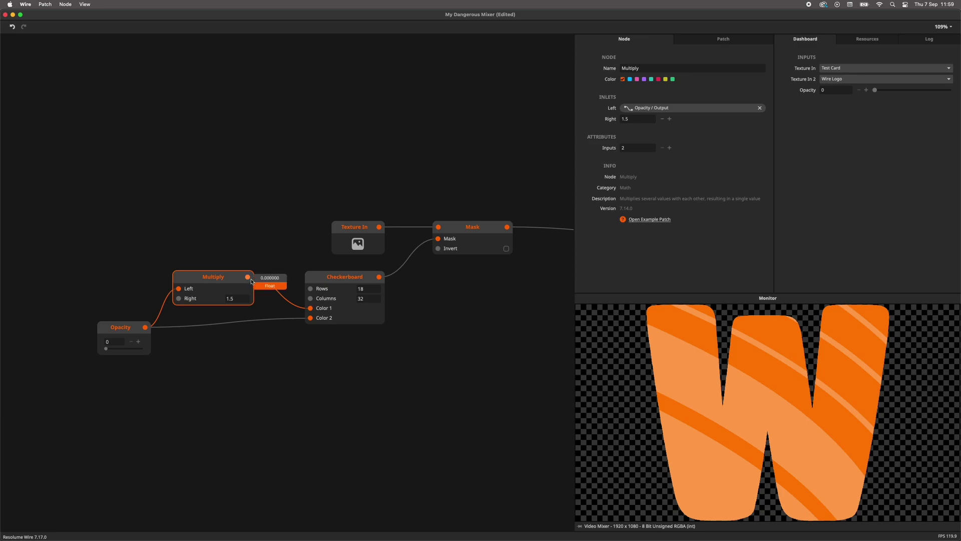
{"action": "left_click", "coordinate": [476, 241]}
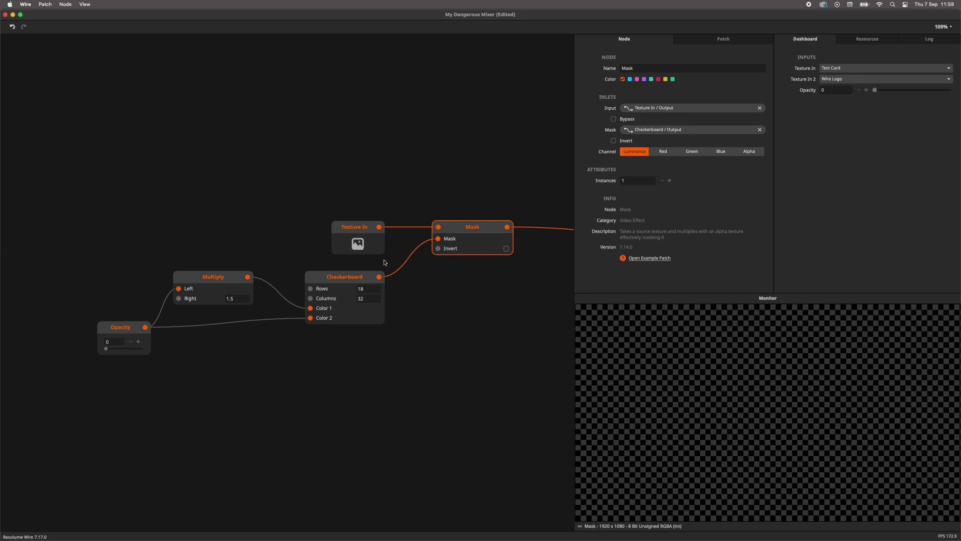
{"action": "left_click_drag", "start_coordinate": [425, 298], "coordinate": [277, 301]}
{"action": "left_click_drag", "start_coordinate": [500, 281], "coordinate": [376, 283]}
{"action": "left_click", "coordinate": [474, 245]}
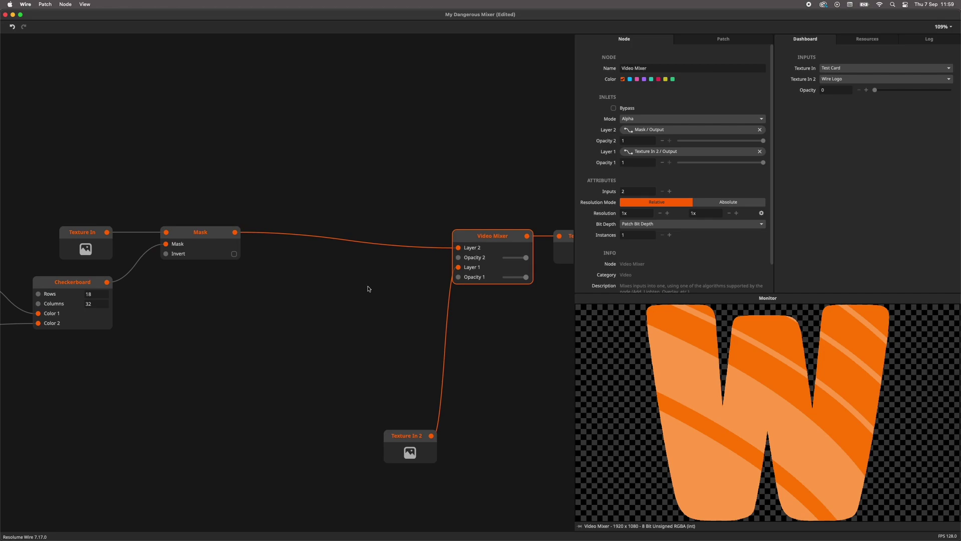
{"action": "scroll", "coordinate": [368, 289], "scroll_direction": "left", "scroll_amount": 5}
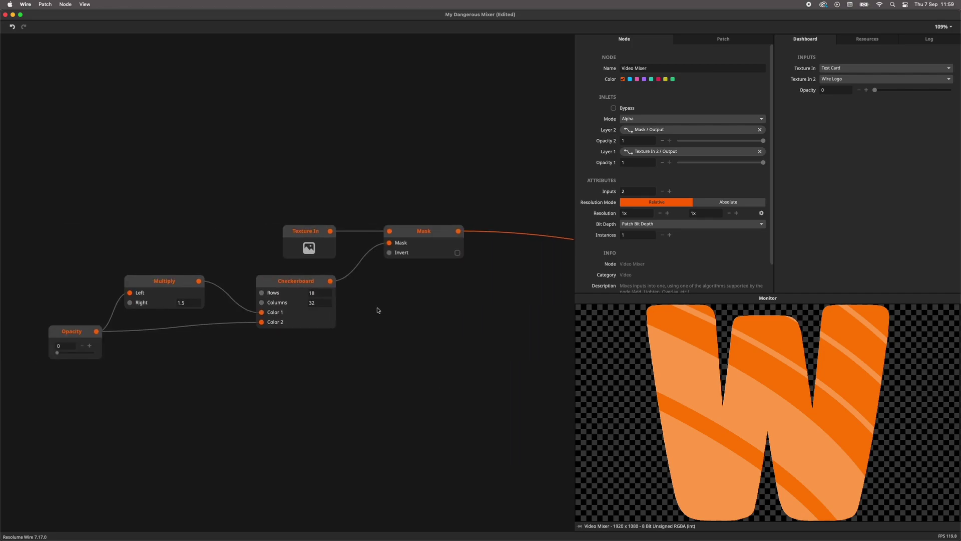
Step: Set Opacity to 0.5 and inspect the values reaching the Checkerboard's Color 1 and Color 2 inlets
{"action": "left_click", "coordinate": [69, 346]}
{"action": "type", "text": ".5"}
{"action": "key", "text": "Return"}
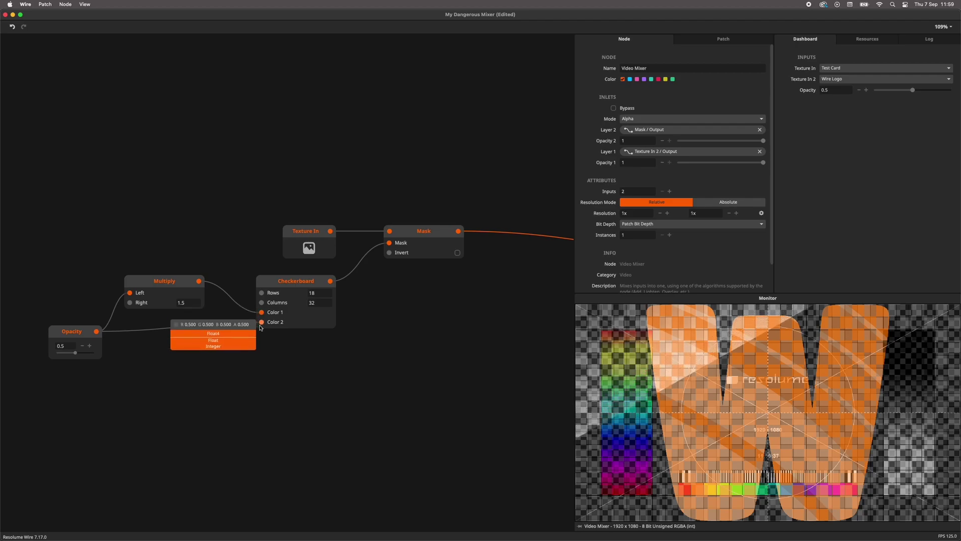
{"action": "mouse_move", "coordinate": [262, 316]}
{"action": "left_click_drag", "start_coordinate": [263, 318], "coordinate": [263, 318]}
Step: Raise Opacity to 1 while inspecting both Checkerboard color inlets and the mixed result
{"action": "left_click_drag", "start_coordinate": [75, 353], "coordinate": [112, 356]}
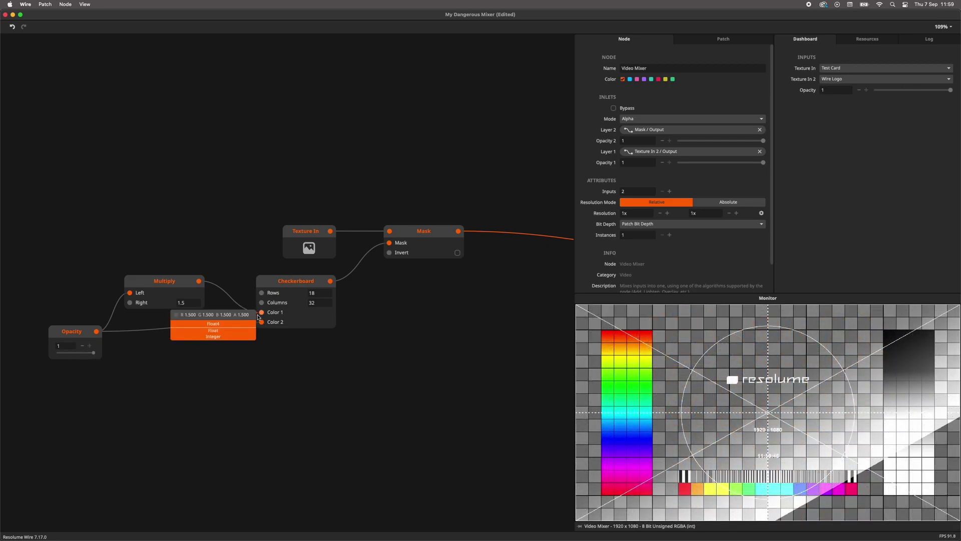
{"action": "mouse_move", "coordinate": [259, 323]}
{"action": "left_click_drag", "start_coordinate": [351, 334], "coordinate": [385, 334]}
{"action": "scroll", "coordinate": [386, 336], "scroll_direction": "left", "scroll_amount": 3}
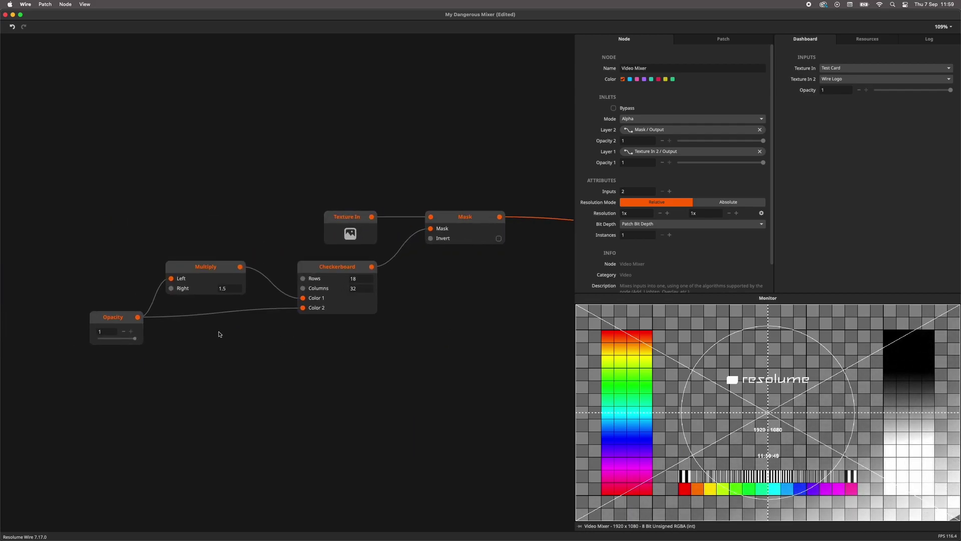
{"action": "mouse_move", "coordinate": [135, 338]}
{"action": "left_mouse_down"}
{"action": "mouse_move", "coordinate": [102, 341]}
{"action": "mouse_move", "coordinate": [141, 344]}
{"action": "left_mouse_up"}
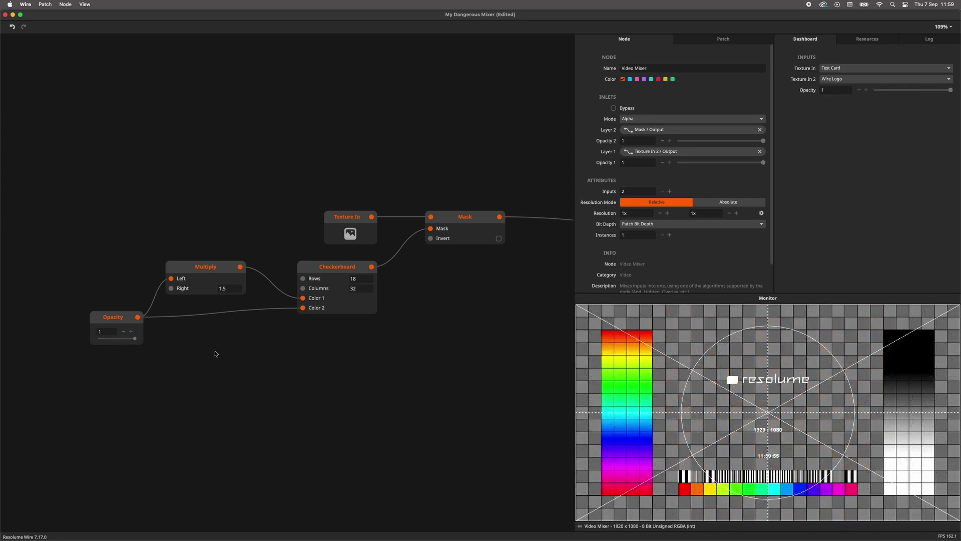
Step: Move Multiply and Opacity lower, create input nodes for the Checkerboard's Rows and Columns inlets, and stack them above Multiply
{"action": "left_click_drag", "start_coordinate": [153, 333], "coordinate": [215, 277]}
{"action": "left_click_drag", "start_coordinate": [212, 284], "coordinate": [189, 326]}
{"action": "double_click", "coordinate": [303, 278]}
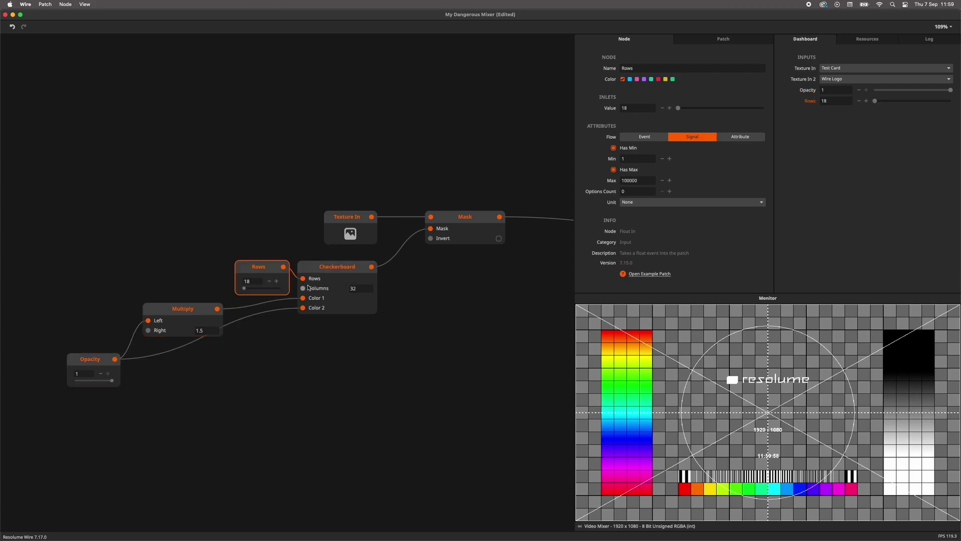
{"action": "double_click", "coordinate": [302, 288]}
{"action": "left_click_drag", "start_coordinate": [260, 264], "coordinate": [194, 272]}
{"action": "left_click_drag", "start_coordinate": [257, 268], "coordinate": [191, 234]}
Step: Set the maximum of the Rows and Columns inputs to 32
{"action": "double_click", "coordinate": [629, 181]}
{"action": "type", "text": "32"}
{"action": "key", "text": "Return"}
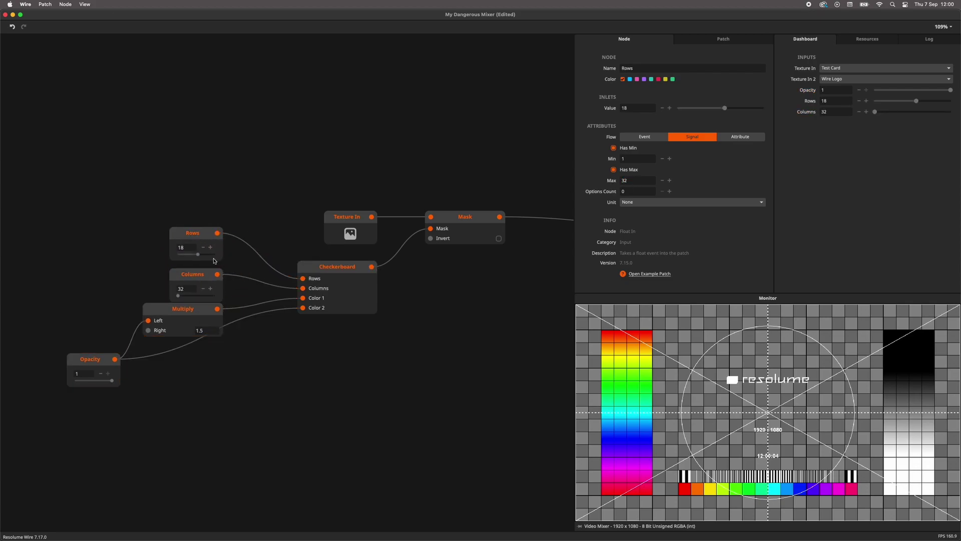
{"action": "left_click", "coordinate": [420, 342]}
Step: Add a Float In node and place it beside the Multiply node, above the Opacity input
{"action": "double_click", "coordinate": [260, 341]}
{"action": "type", "text": "float"}
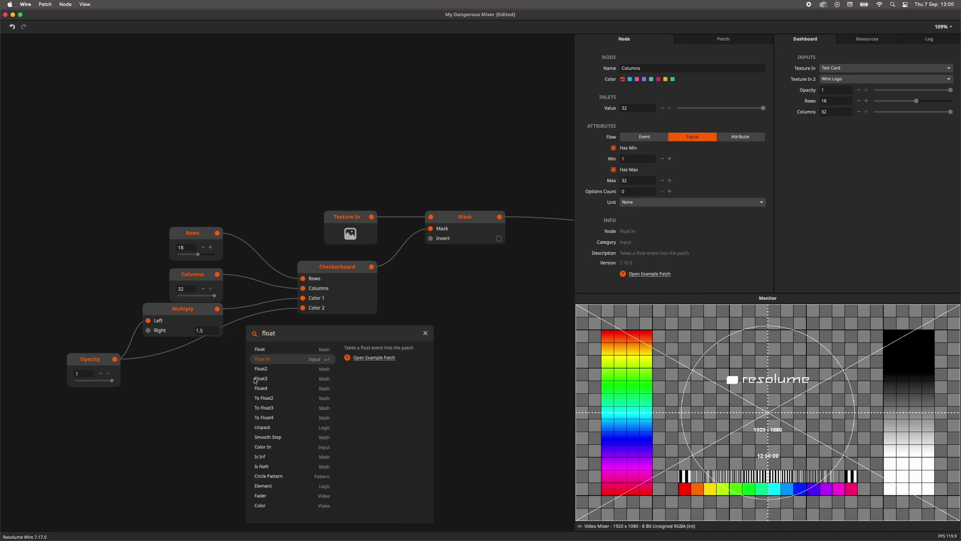
{"action": "key", "text": "Return"}
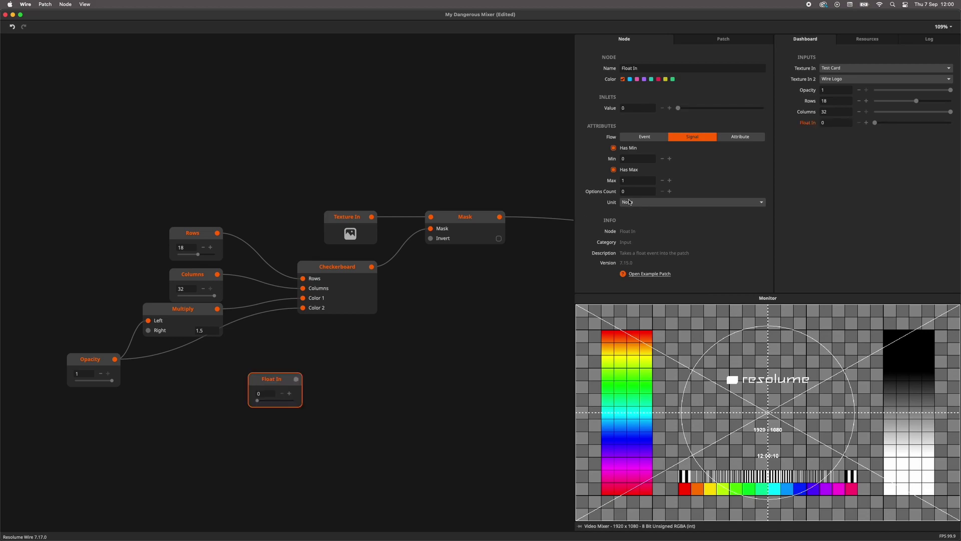
{"action": "left_click_drag", "start_coordinate": [283, 378], "coordinate": [85, 315]}
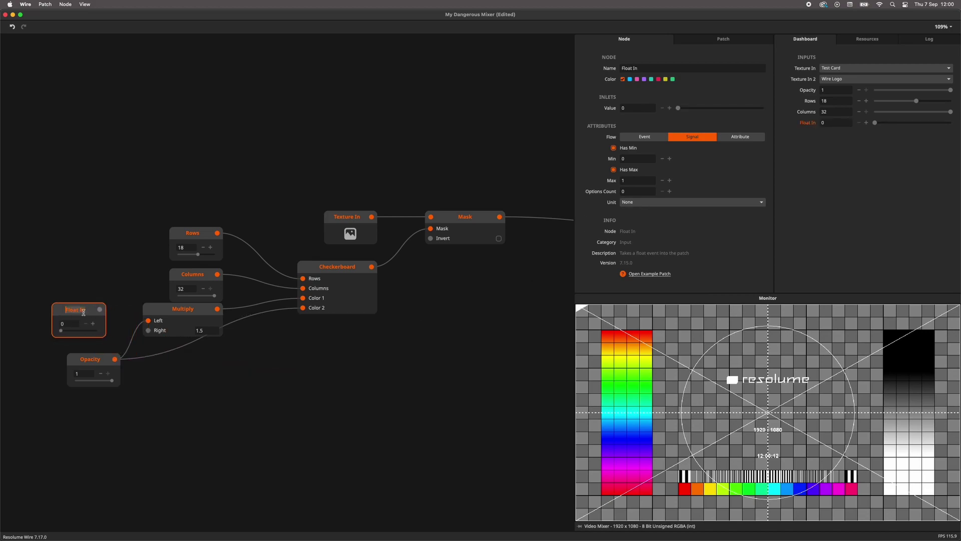
{"action": "left_click", "coordinate": [80, 313]}
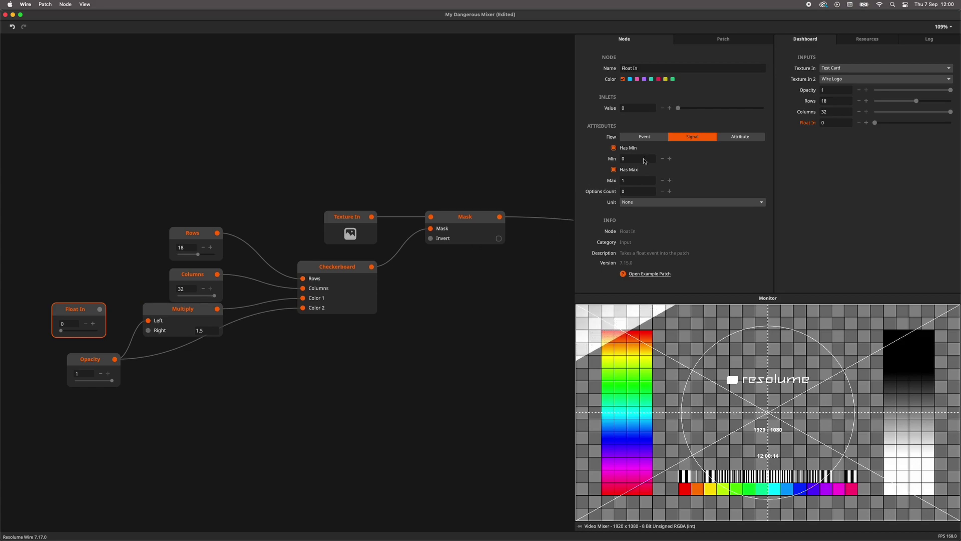
Step: Set the Float In node's minimum to 1, maximum to 2 and unit to Factor (x)
{"action": "left_click", "coordinate": [645, 161]}
{"action": "type", "text": "1"}
{"action": "left_click", "coordinate": [640, 183]}
{"action": "type", "text": "2"}
{"action": "left_click", "coordinate": [266, 369]}
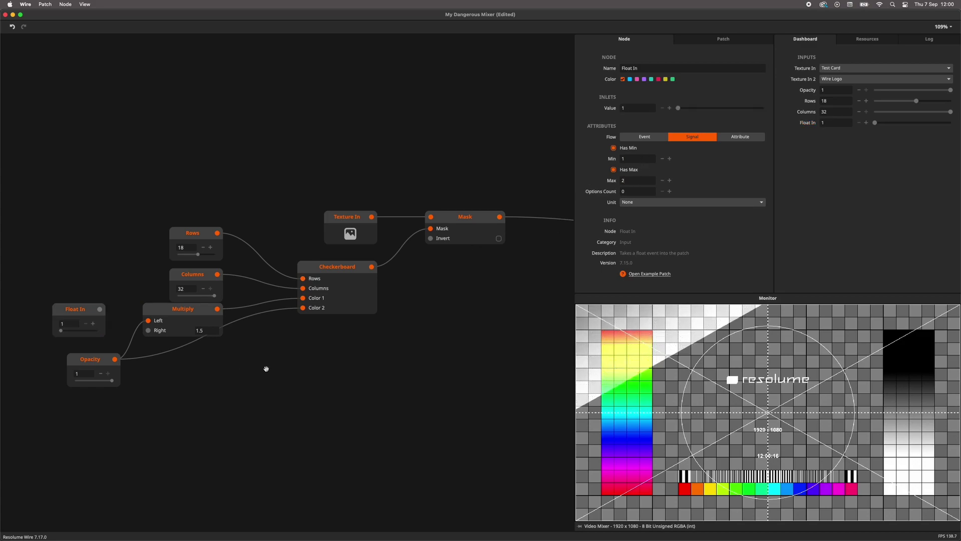
{"action": "left_click_drag", "start_coordinate": [266, 368], "coordinate": [374, 369]}
{"action": "left_click", "coordinate": [652, 203]}
{"action": "left_click", "coordinate": [655, 276]}
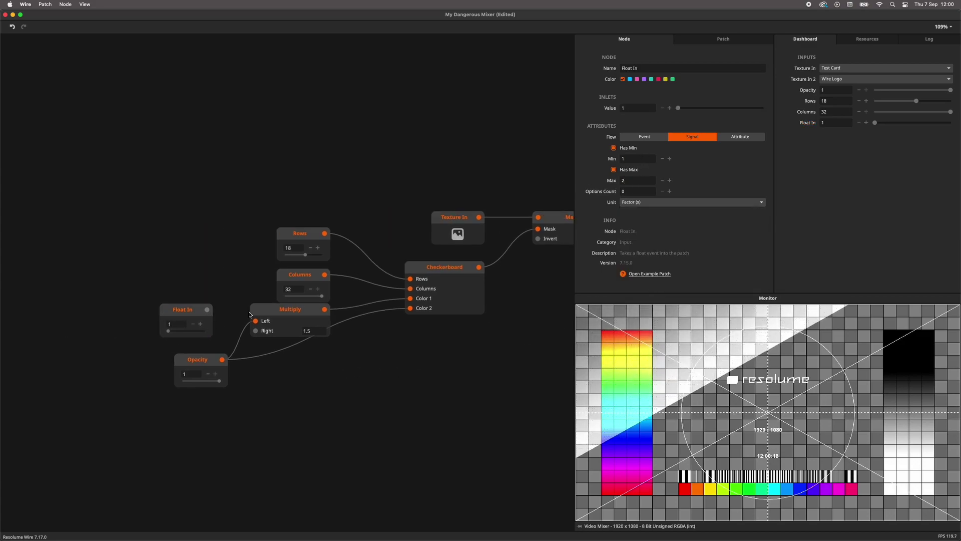
Step: Rename the Float In node to Factor and connect its output to Multiply's Right inlet
{"action": "left_click", "coordinate": [182, 312]}
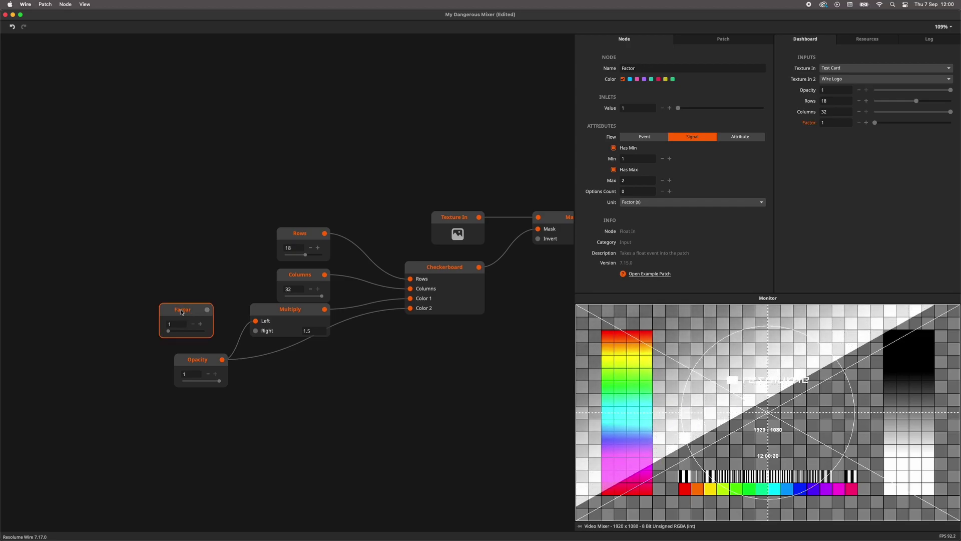
{"action": "left_click_drag", "start_coordinate": [207, 309], "coordinate": [255, 330]}
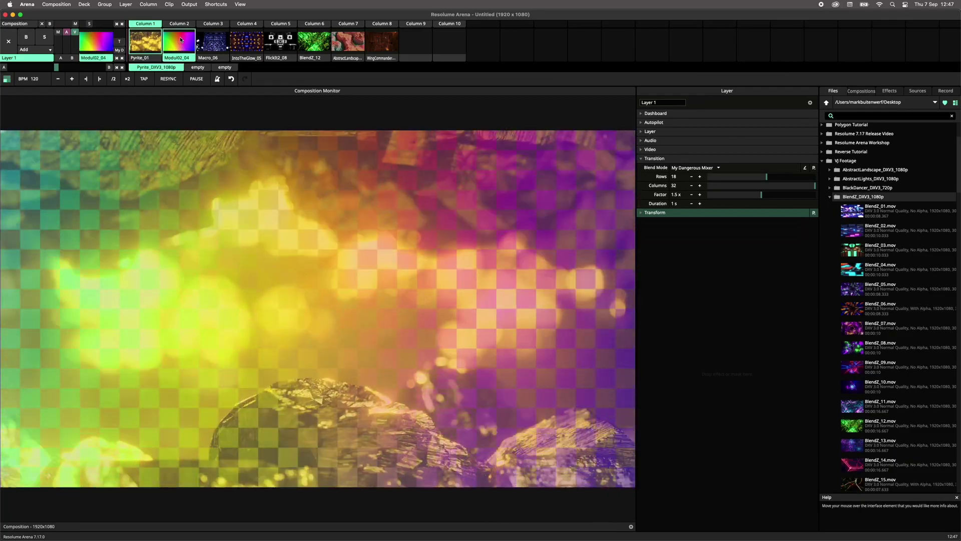
Step: In Resolume Arena, trigger the Macro_06 clip on Layer 1 to preview the My Dangerous Mixer transition
{"action": "left_click", "coordinate": [211, 44]}
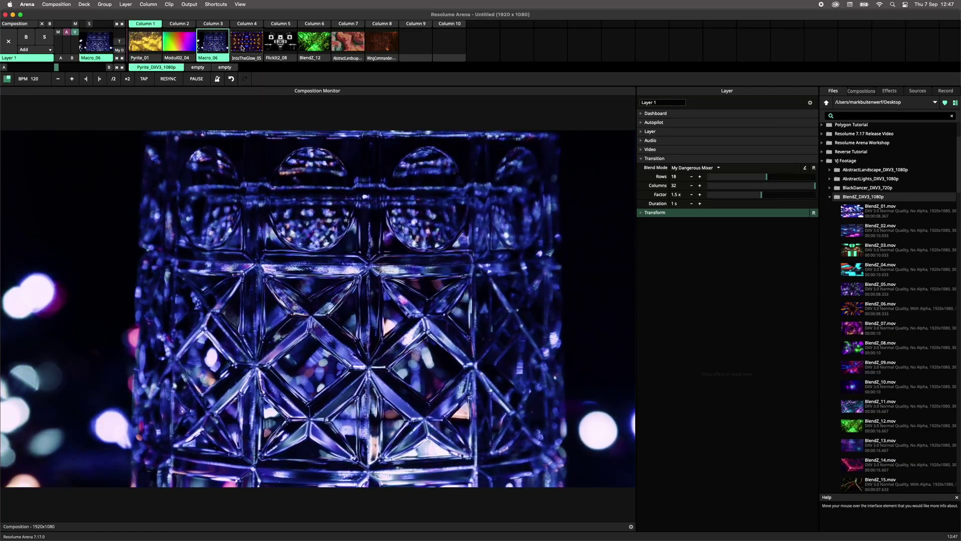
Step: Trigger the IntoTheGlow_05 clip on Layer 1, and set the transition mixer's Rows and Columns to 4
{"action": "left_click", "coordinate": [242, 48]}
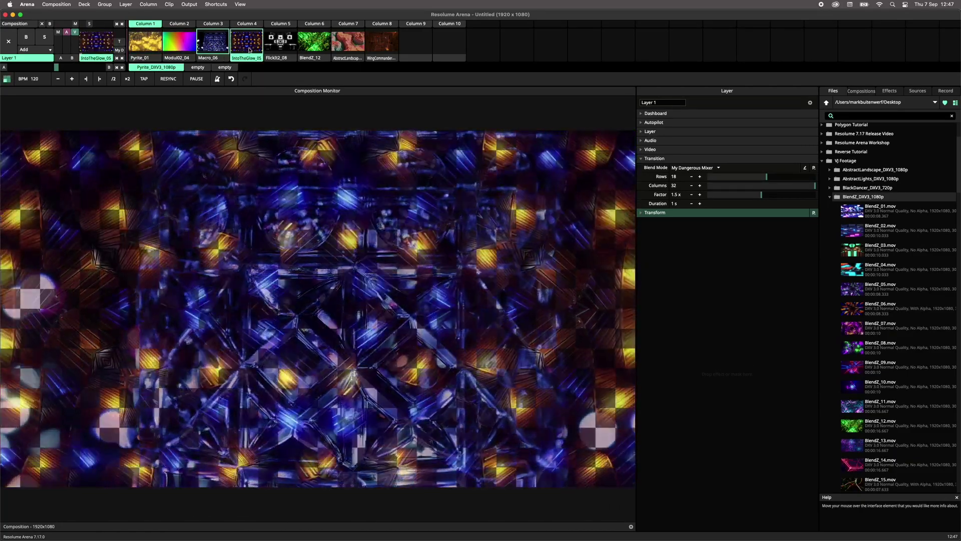
{"action": "double_click", "coordinate": [682, 178]}
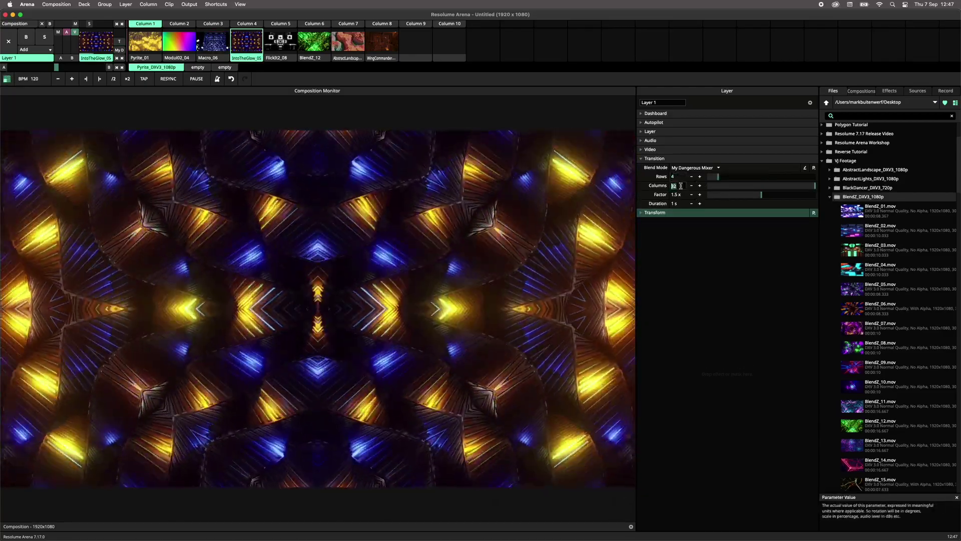
Step: Trigger the FlickIt2_08, BlendZ_12 and AbstractLandscape clips in turn to preview the transition with the coarser 4 by 4 checkerboard
{"action": "left_click", "coordinate": [277, 48]}
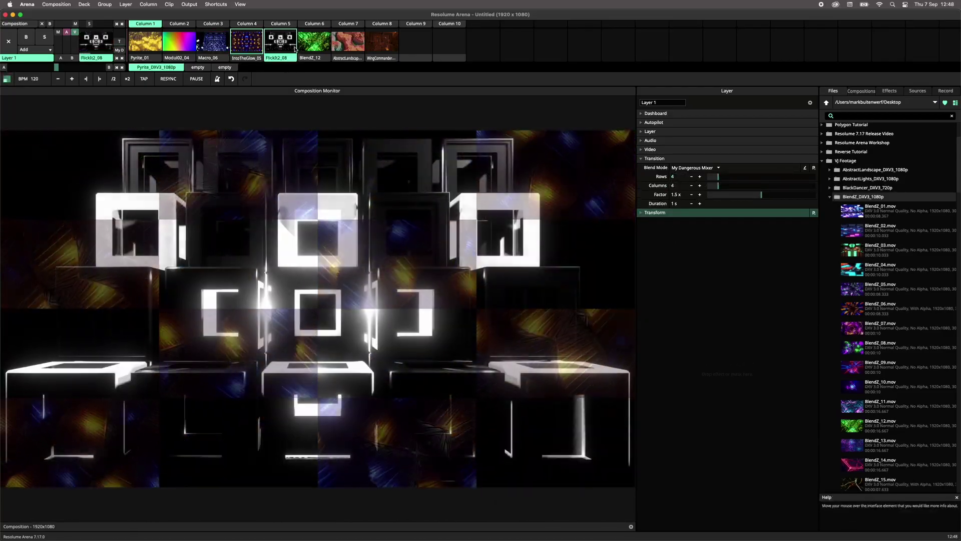
{"action": "left_click", "coordinate": [317, 51]}
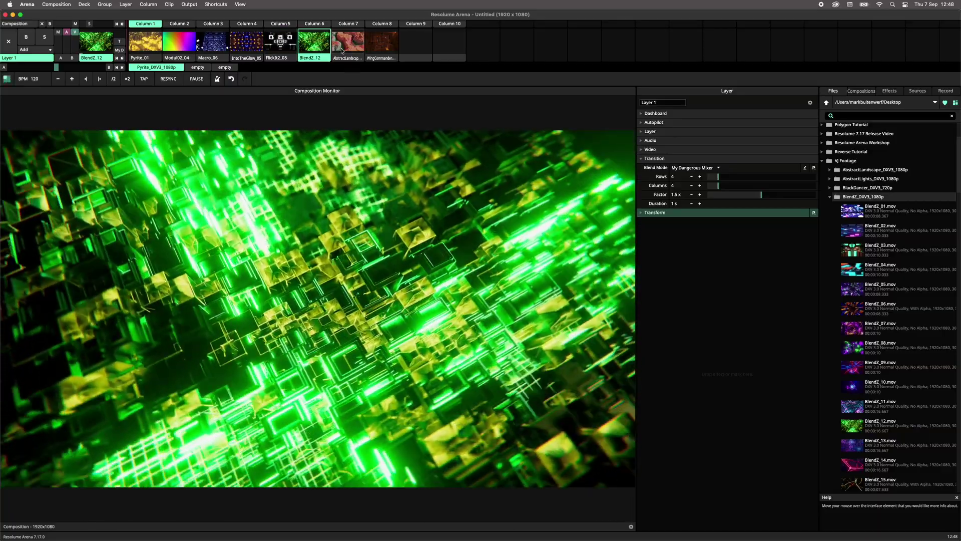
{"action": "left_click", "coordinate": [343, 50]}
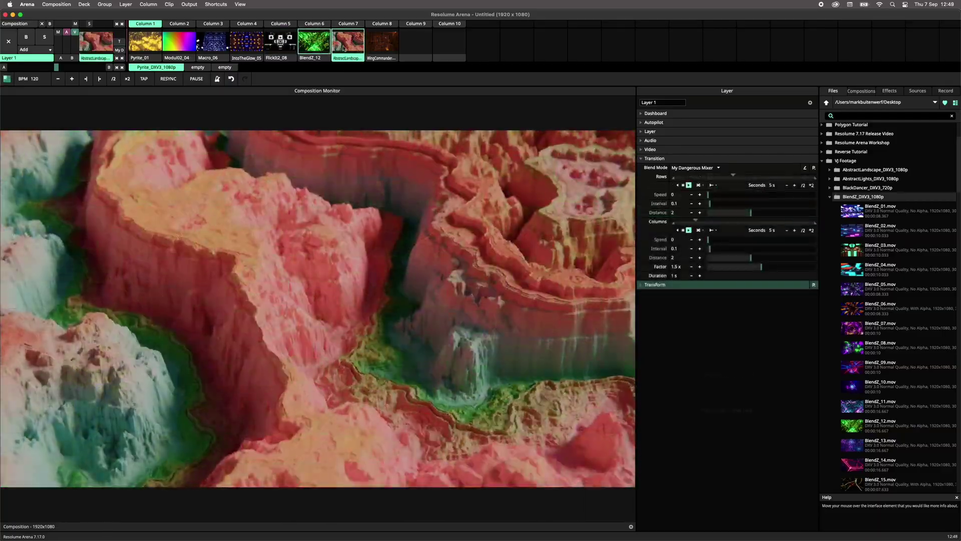
Step: Trigger BlendZ_12, FlickIt2_08, IntoTheGlow_05, Macro_06 and the WingCommander clip in turn to preview the transition with animated Rows and Columns
{"action": "left_click", "coordinate": [325, 47]}
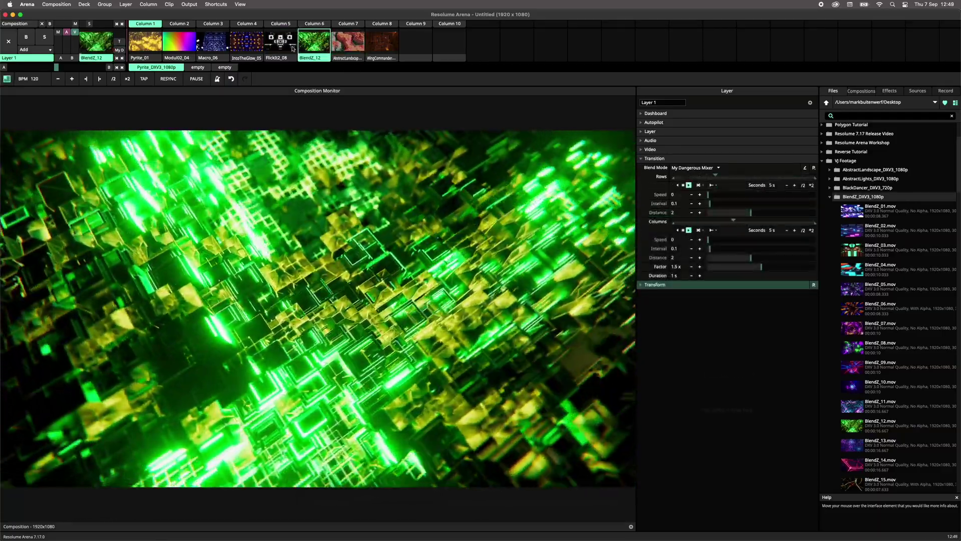
{"action": "left_click", "coordinate": [285, 48]}
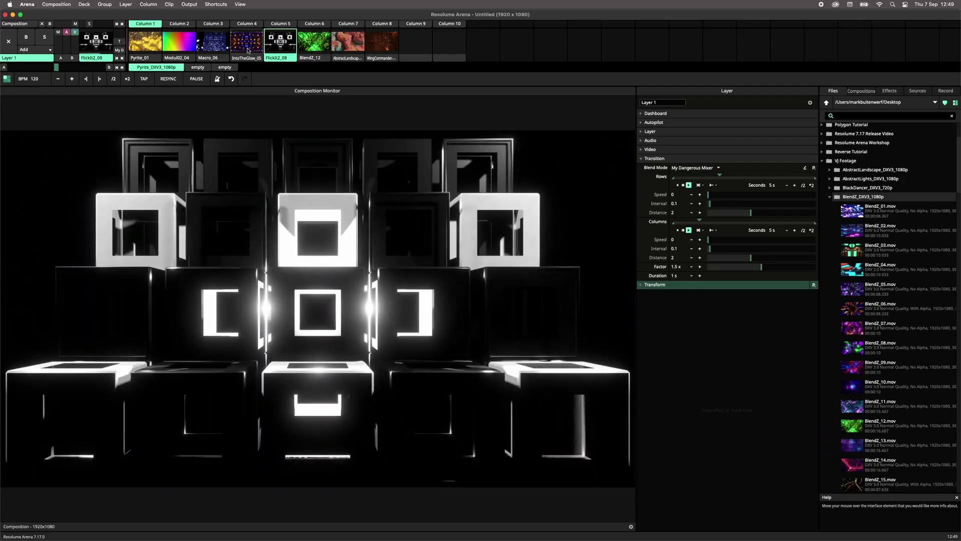
{"action": "left_click", "coordinate": [247, 50]}
{"action": "left_click", "coordinate": [223, 49]}
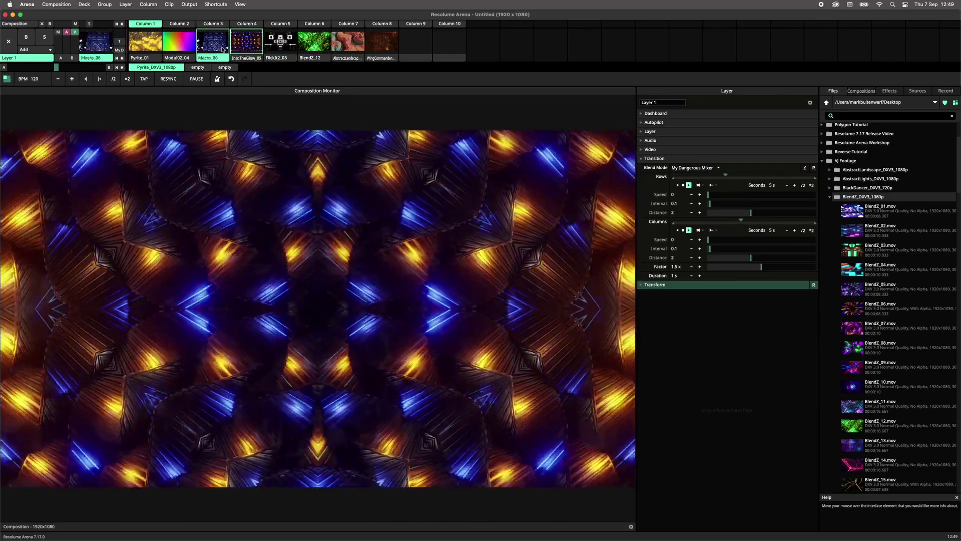
{"action": "left_click", "coordinate": [382, 47]}
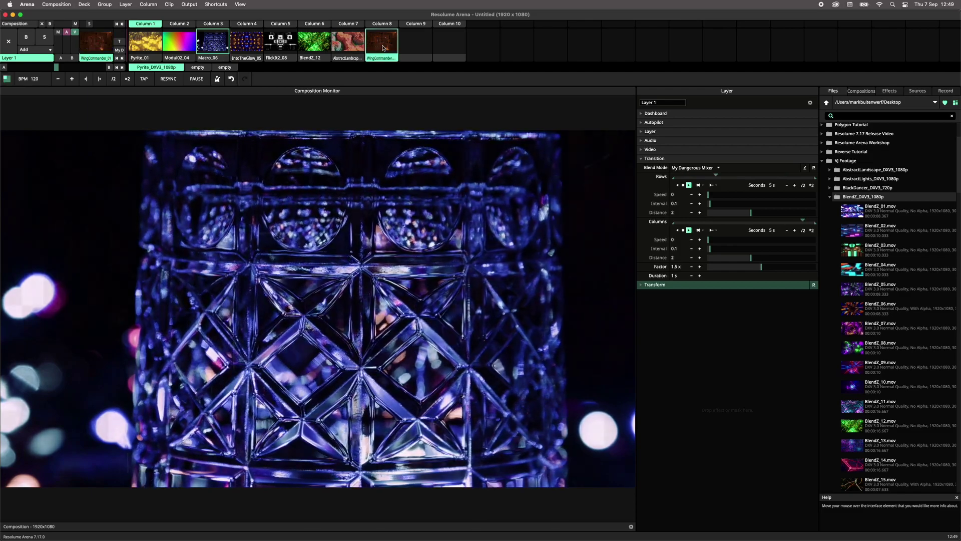